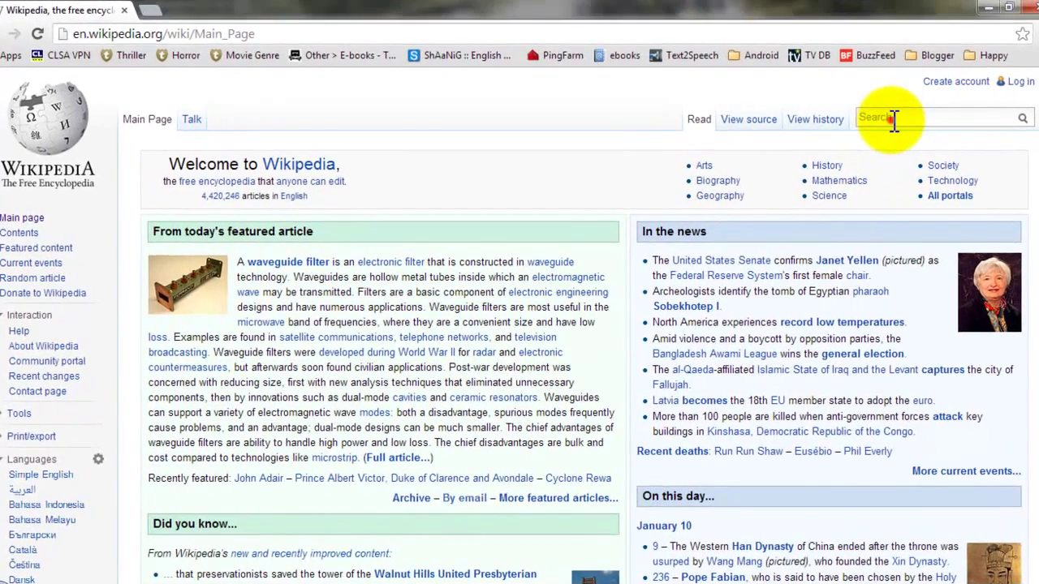
Search Wikipedia for 'budd' and open the Buddhism article from the suggestions
click(876, 124)
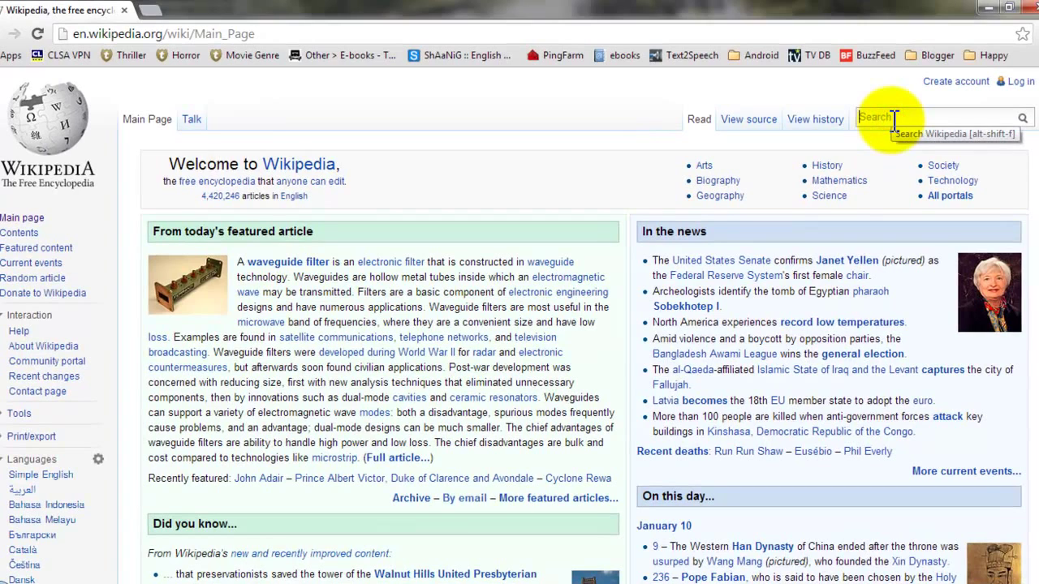
text(budd)
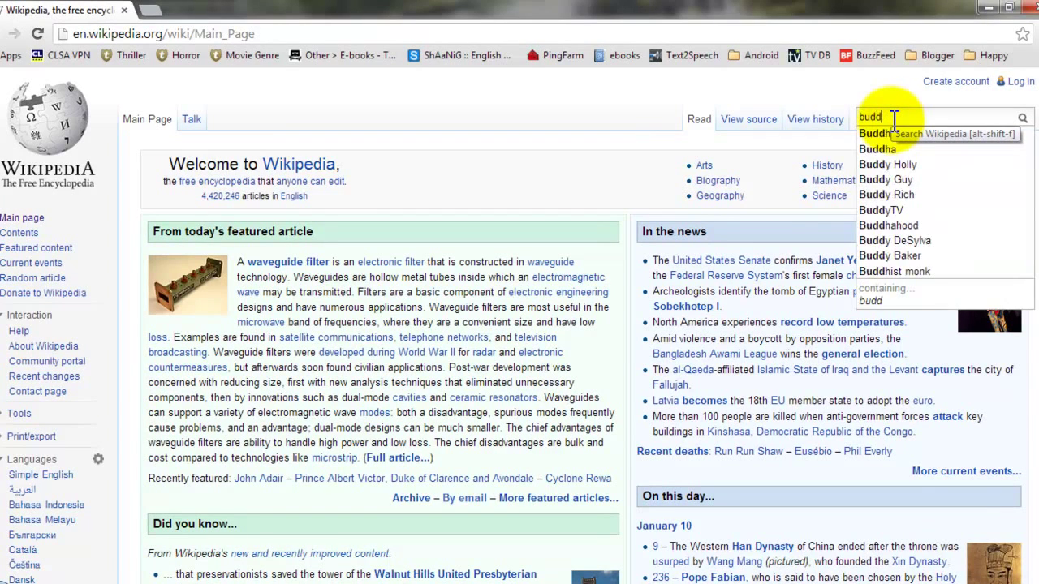
key(Down)
key(Return)
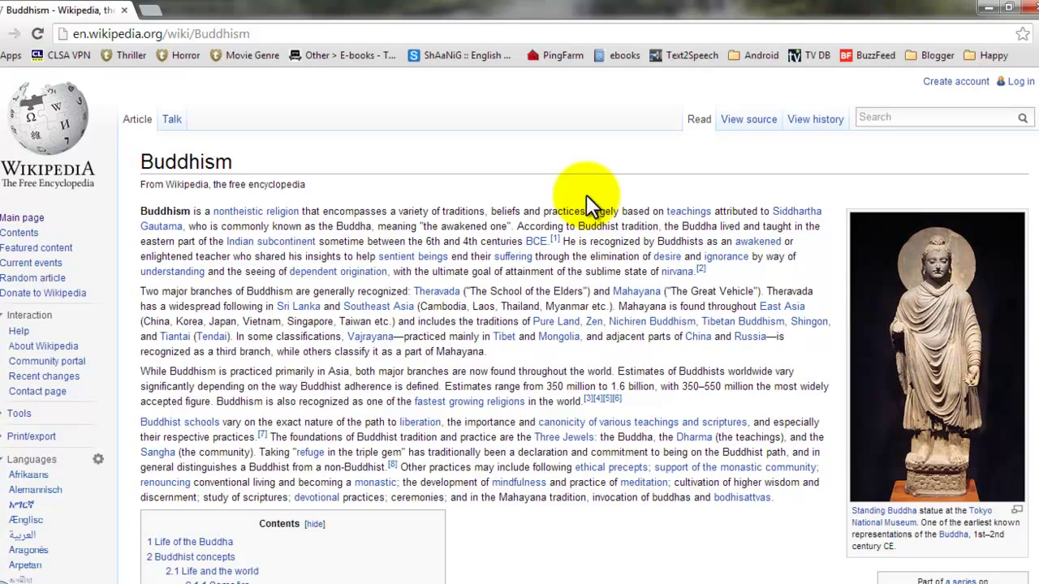
Choose 'Create a book' under Print/export in the sidebar for the Buddhism article
click(30, 439)
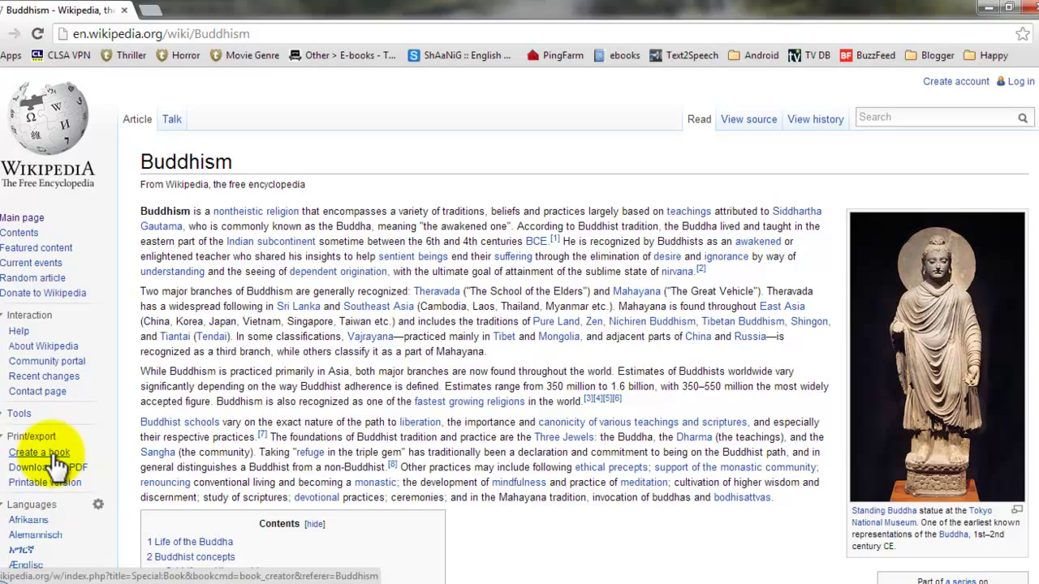
click(56, 462)
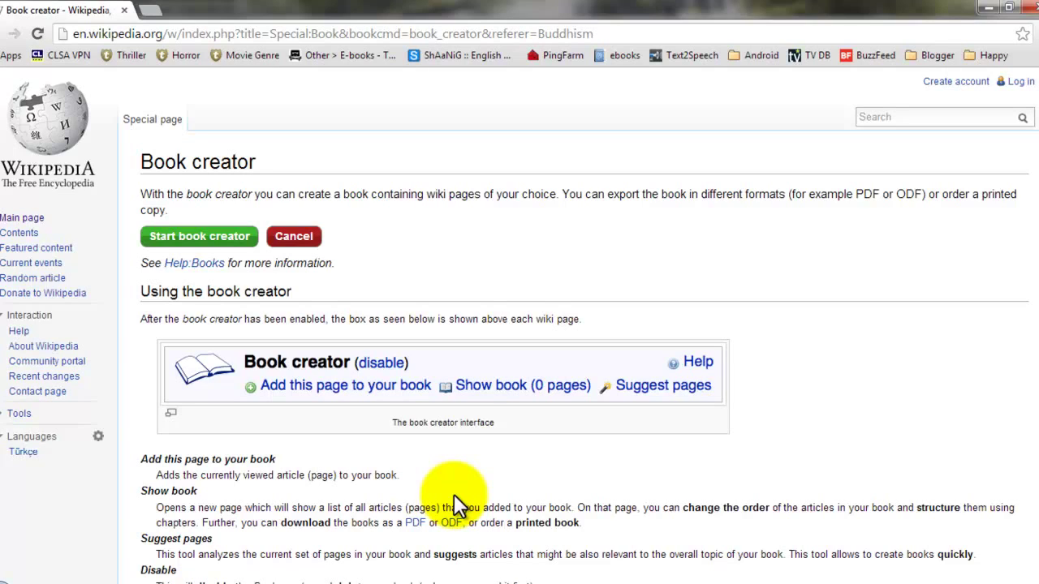
Start the book creator and add the Buddhism article as the book's first page
click(187, 246)
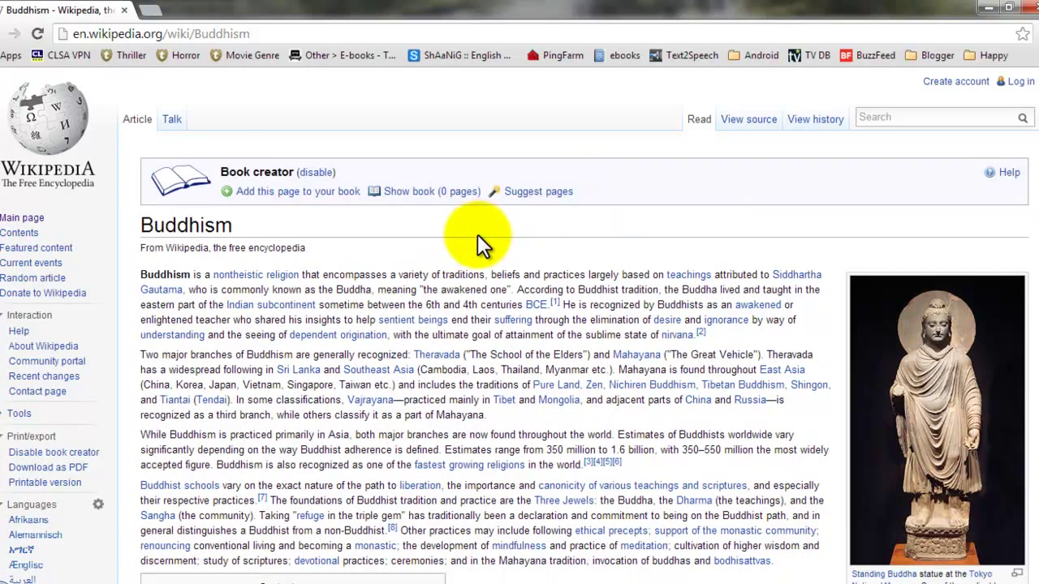
click(305, 193)
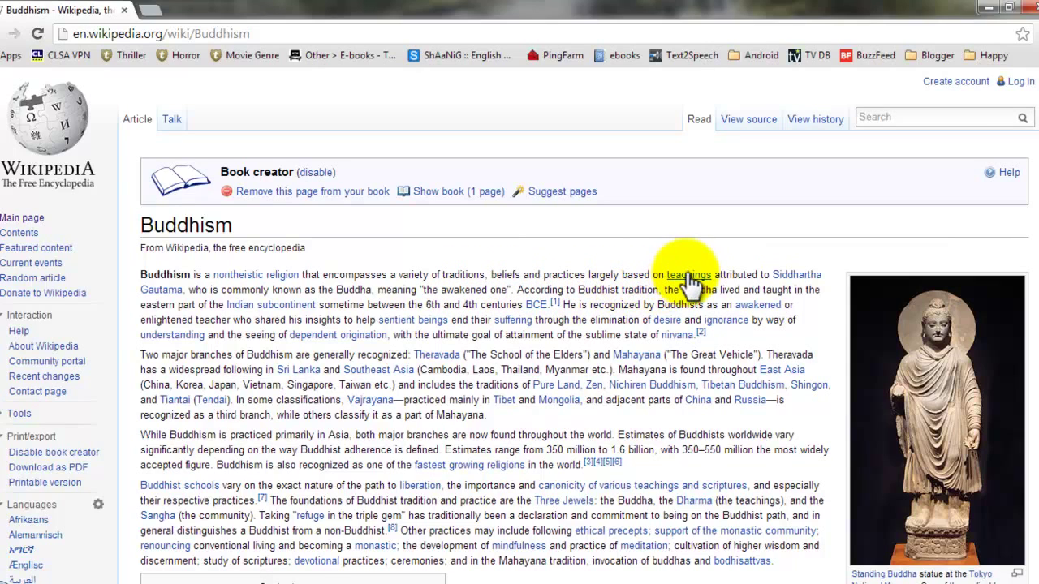
Add the linked 'Buddhist schools' and 'Sangha' articles to the book from their link popups
mouse_move(691, 283)
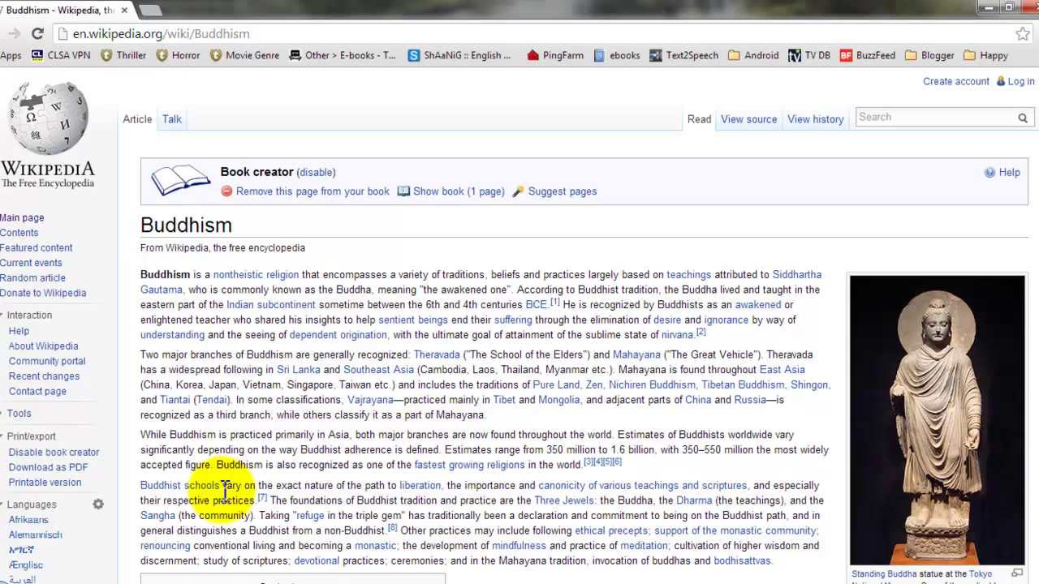
mouse_move(209, 495)
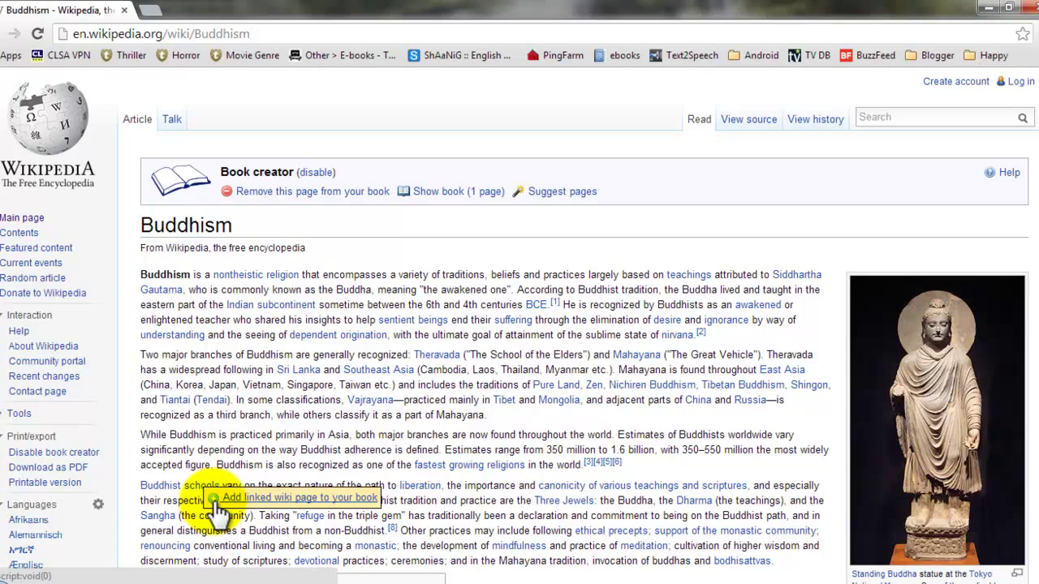
click(215, 502)
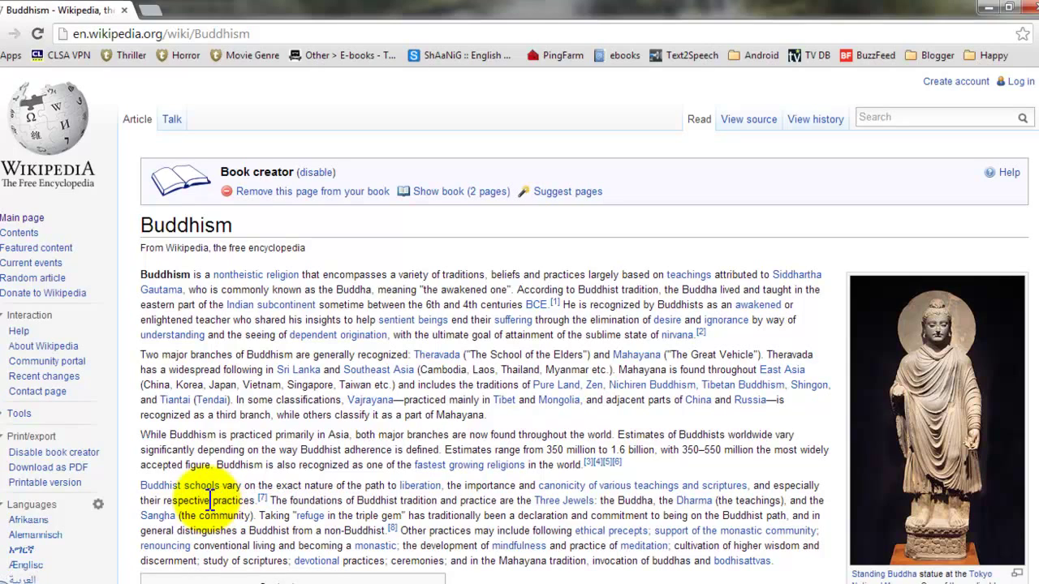
mouse_move(189, 495)
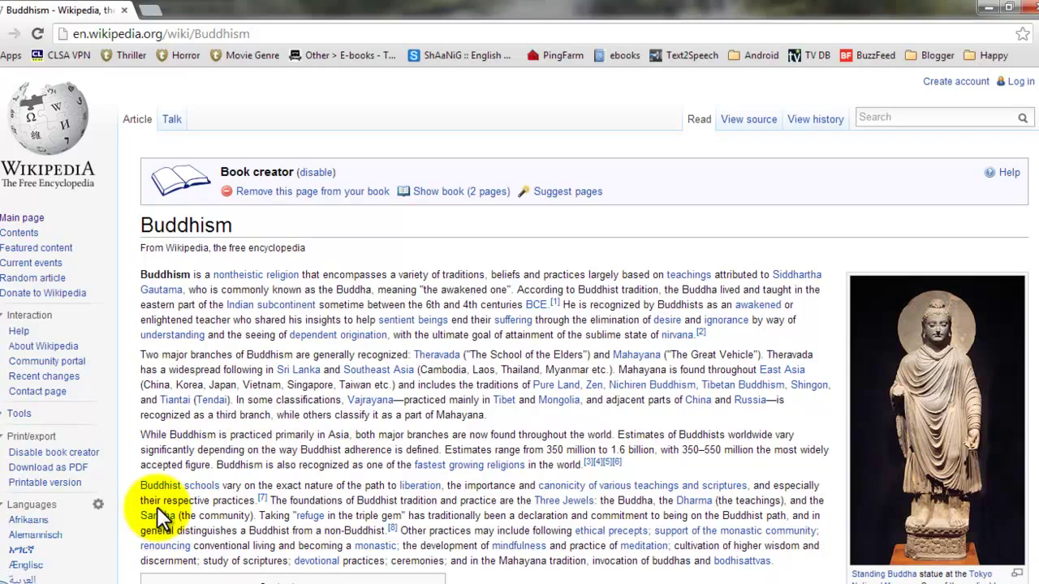
mouse_move(183, 541)
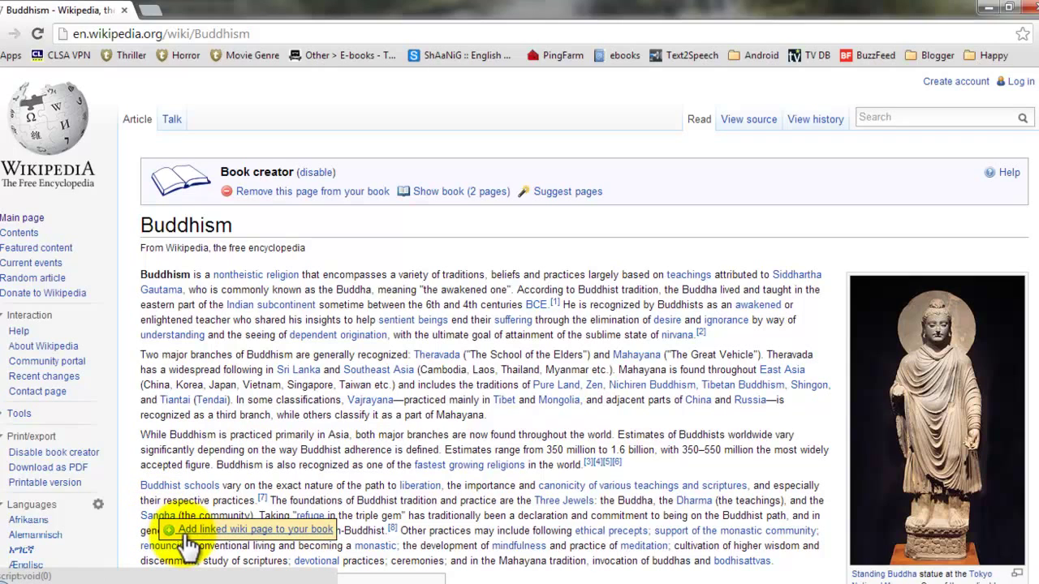
click(186, 530)
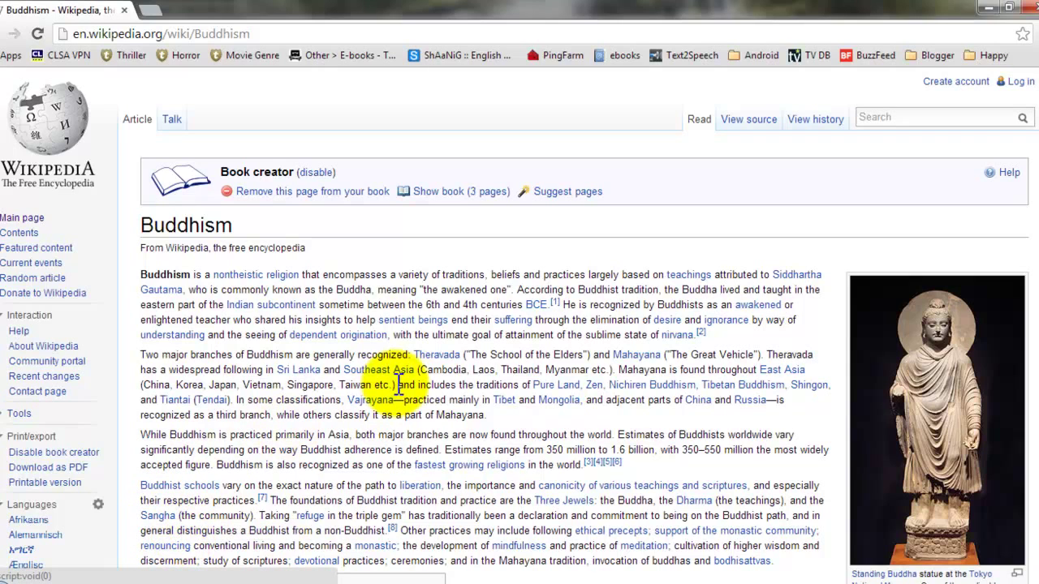
From the suggested pages, add Burma, India, Theravada and Gautama Buddha to the book
click(579, 202)
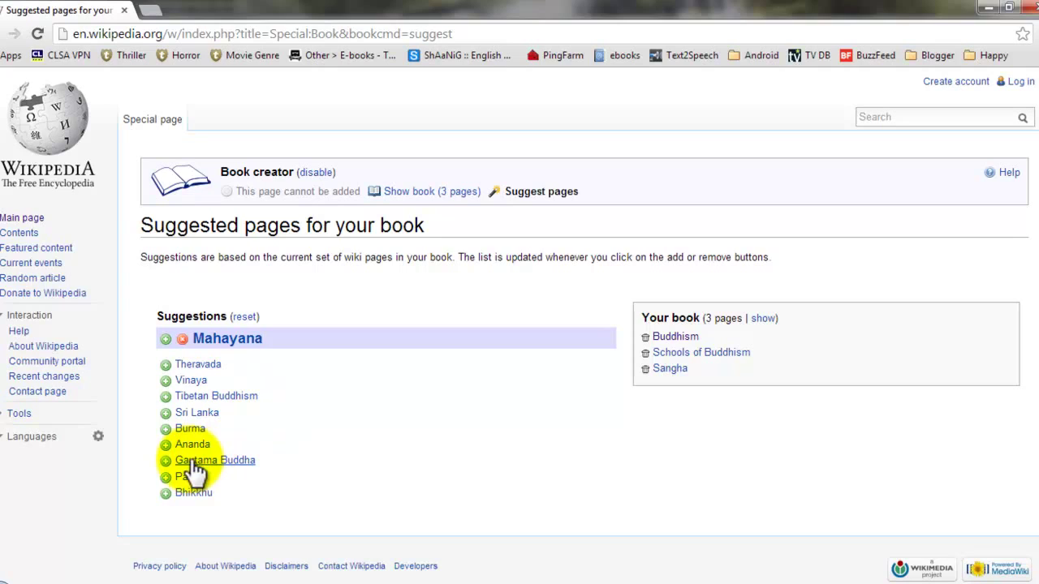
click(166, 428)
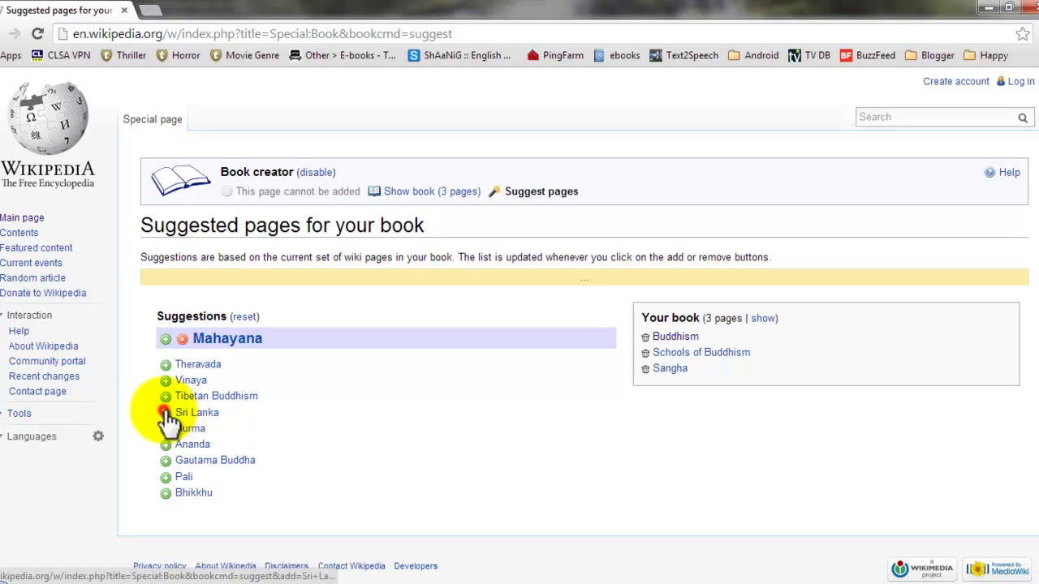
click(166, 413)
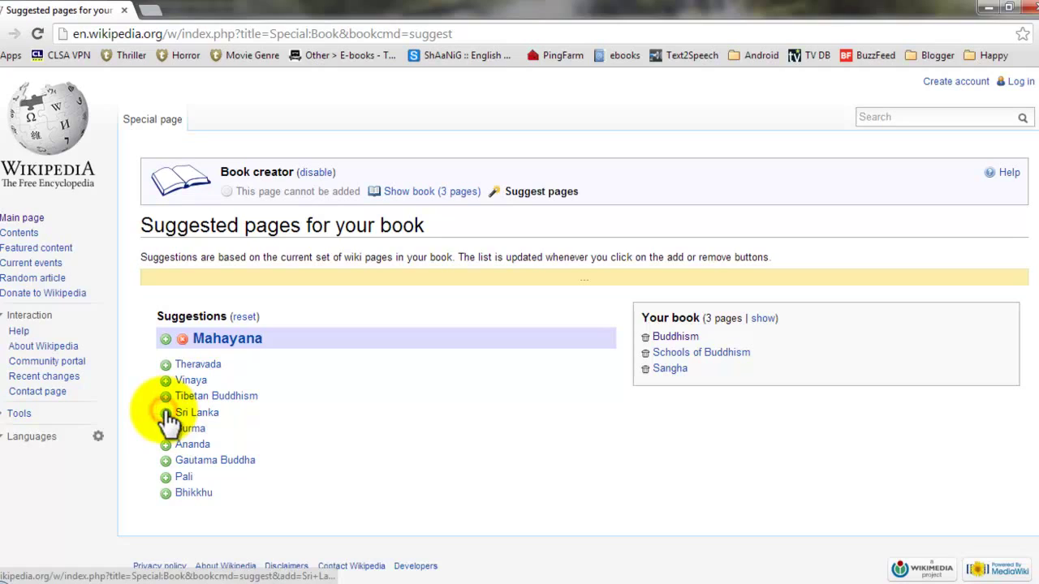
click(167, 493)
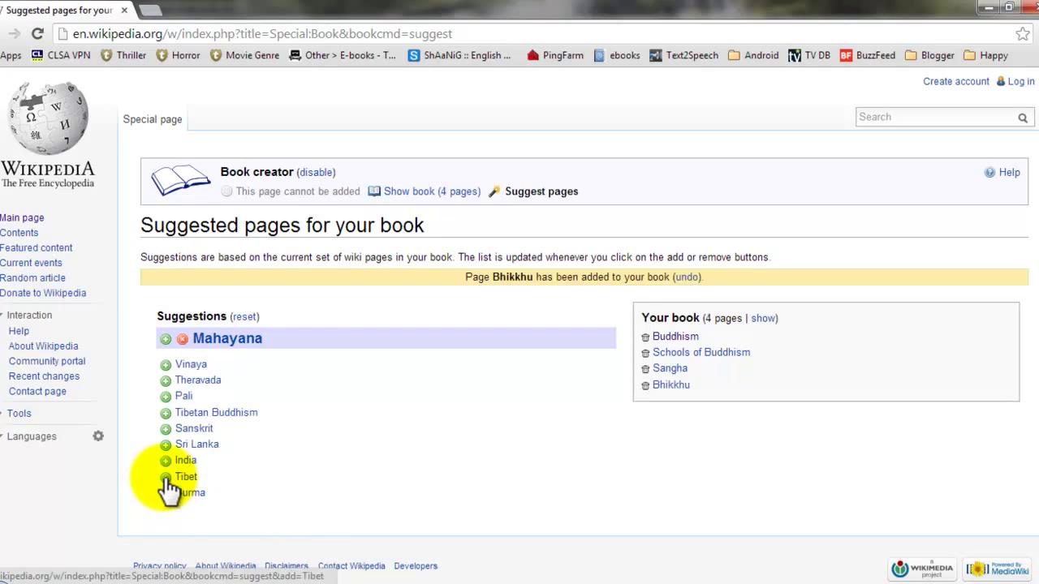
click(166, 478)
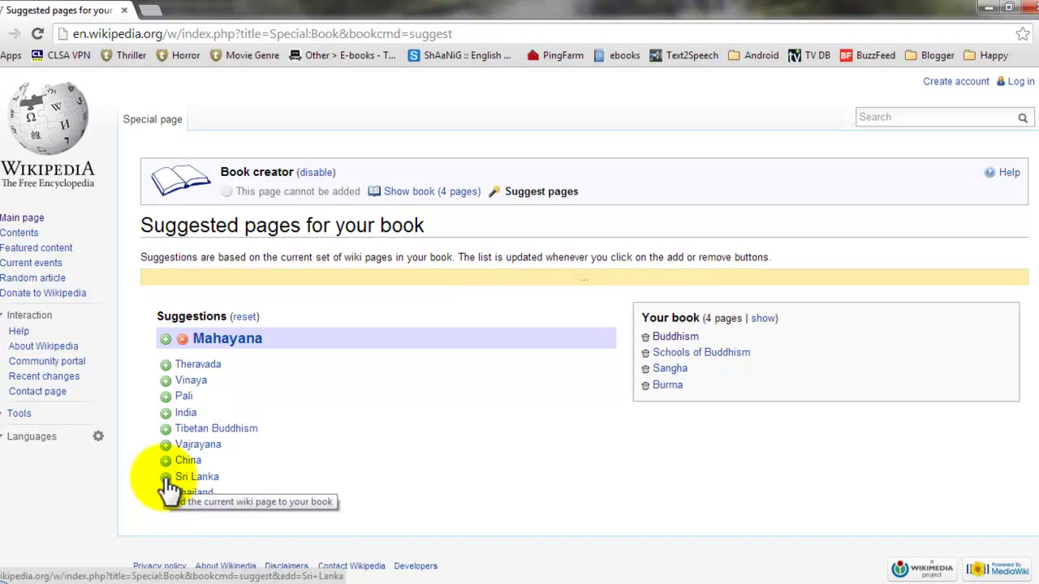
click(166, 413)
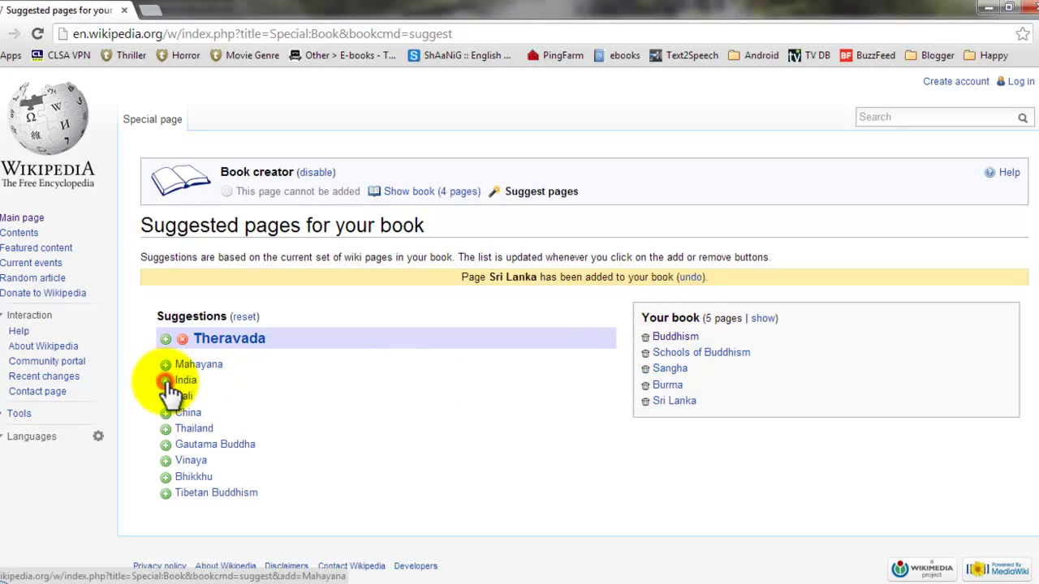
click(166, 381)
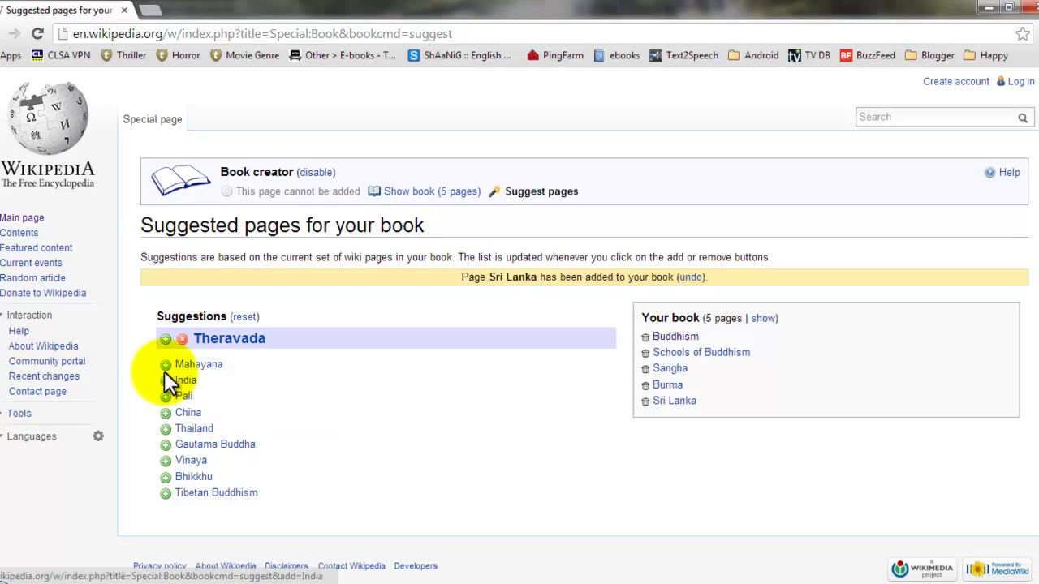
click(166, 366)
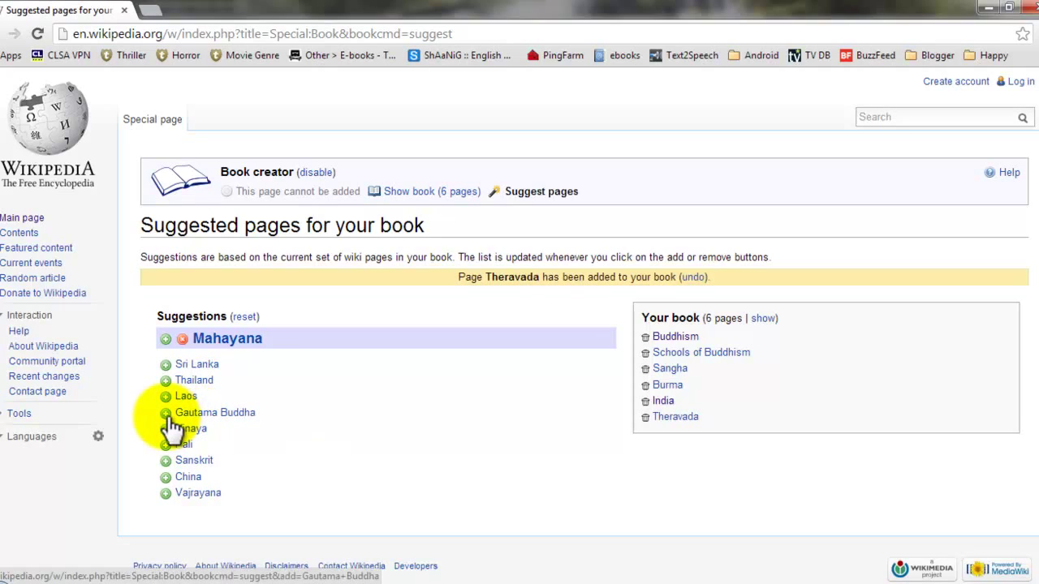
click(167, 414)
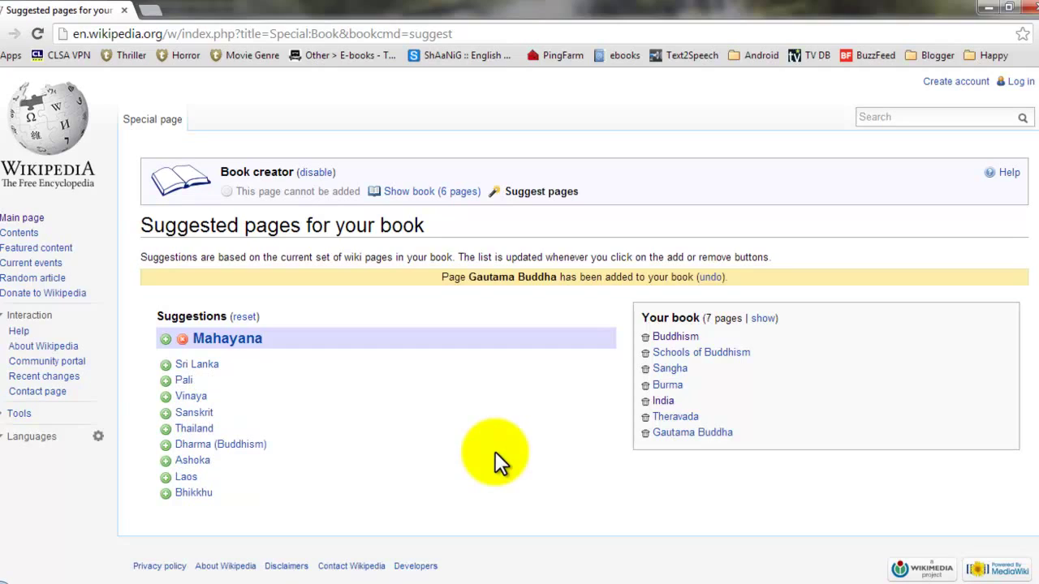
click(168, 414)
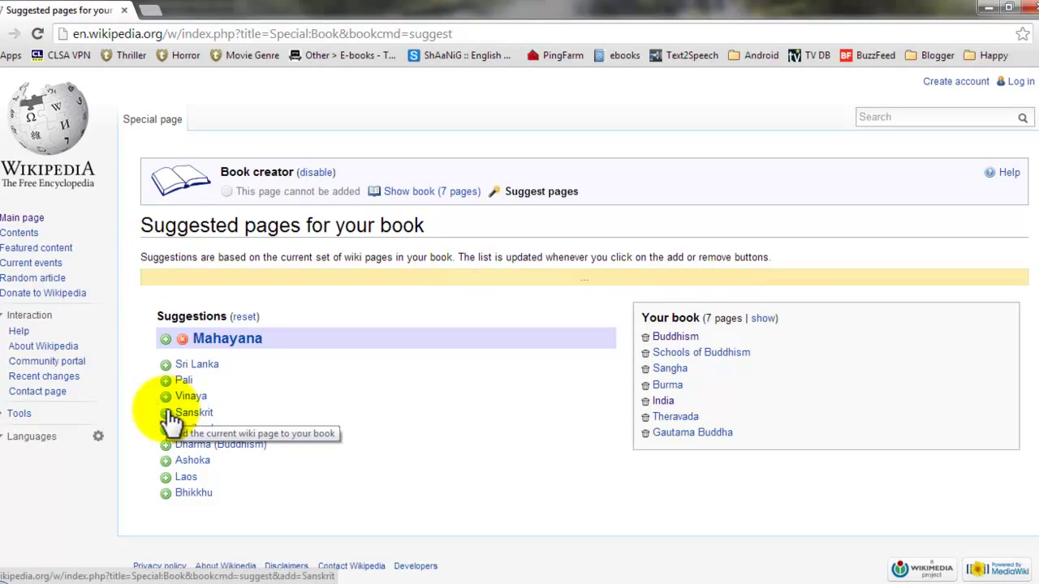
Show the book's page list, create an 'Introduction' chapter and drag it above Buddhism
click(754, 318)
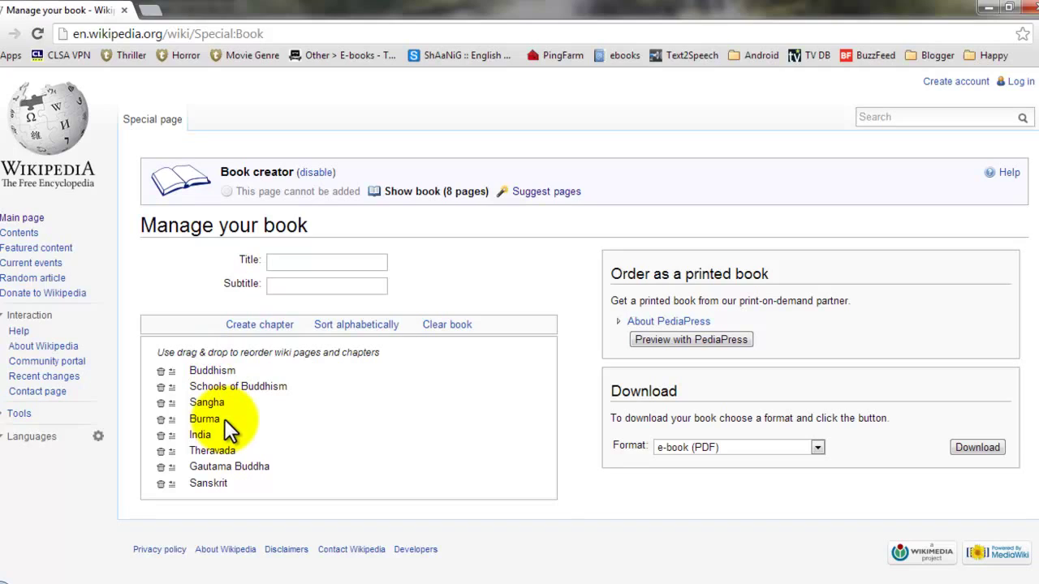
click(292, 266)
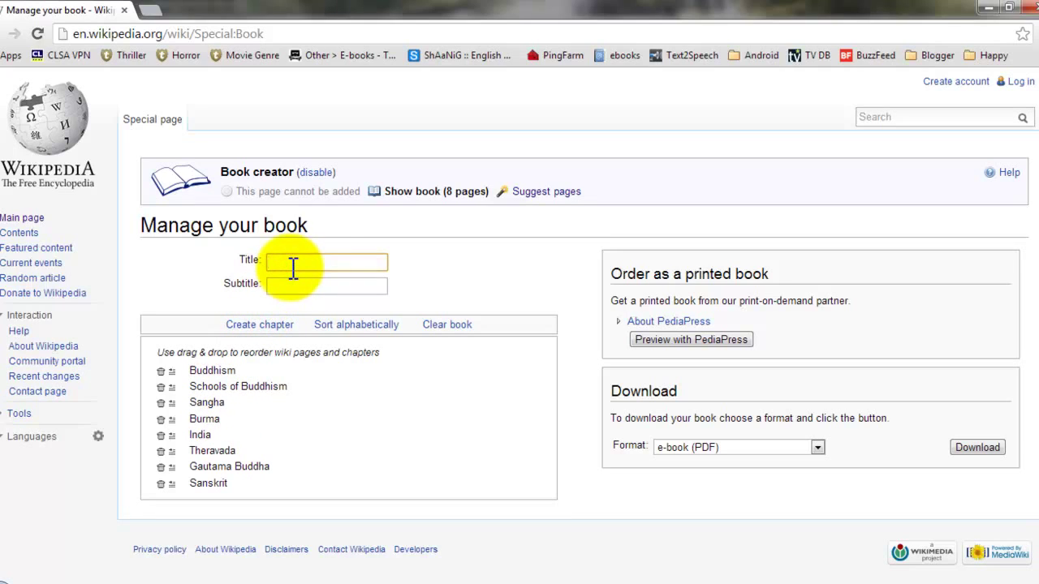
click(260, 325)
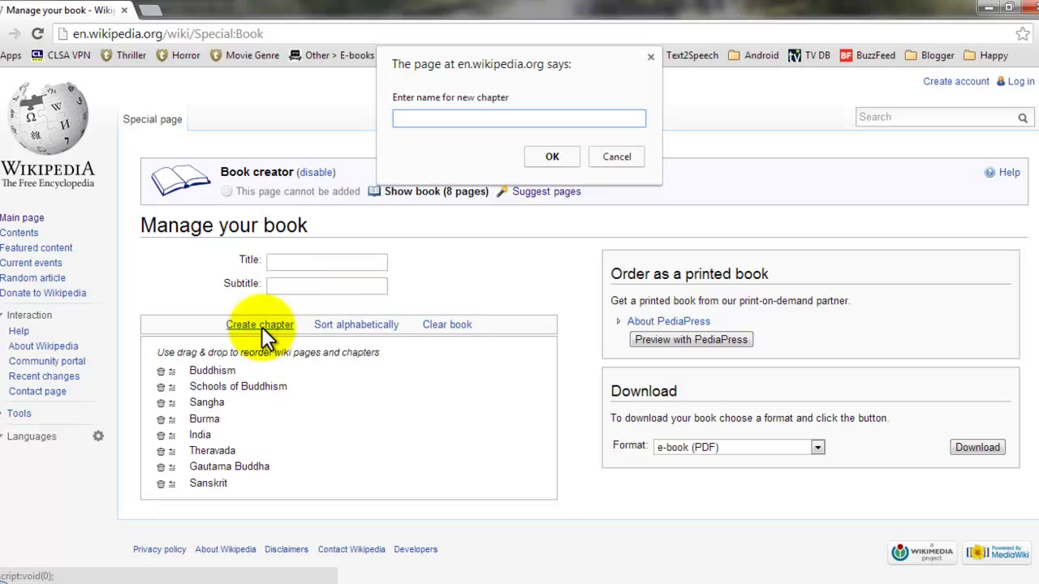
text(I)
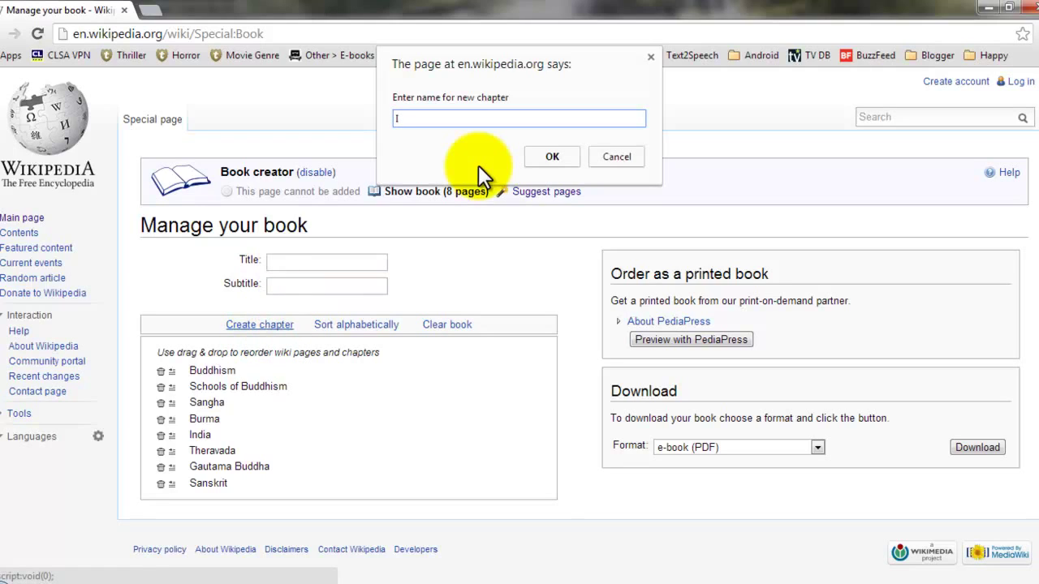
text(ntroduction)
click(539, 158)
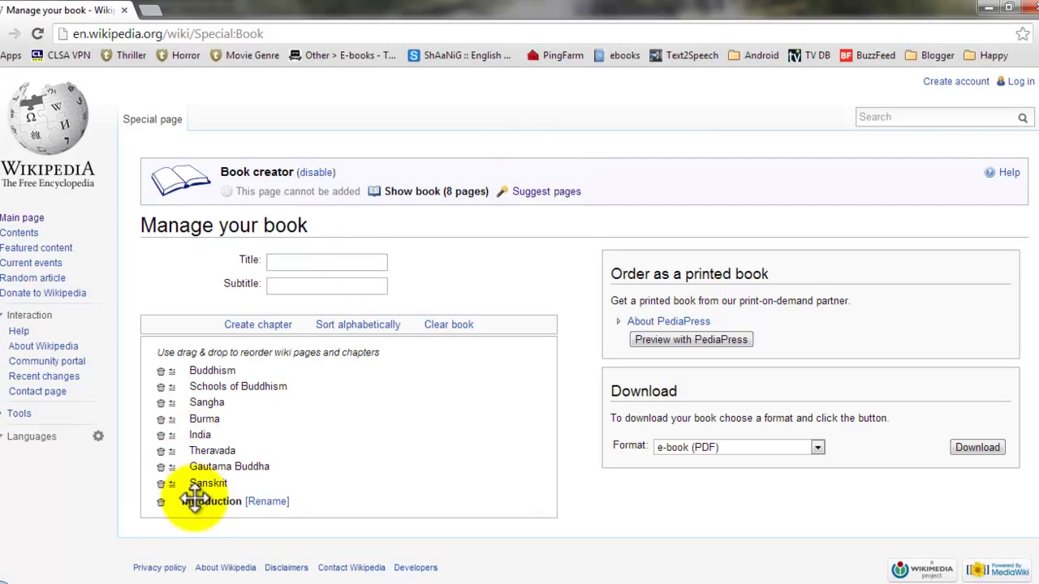
drag(194, 500, 219, 395)
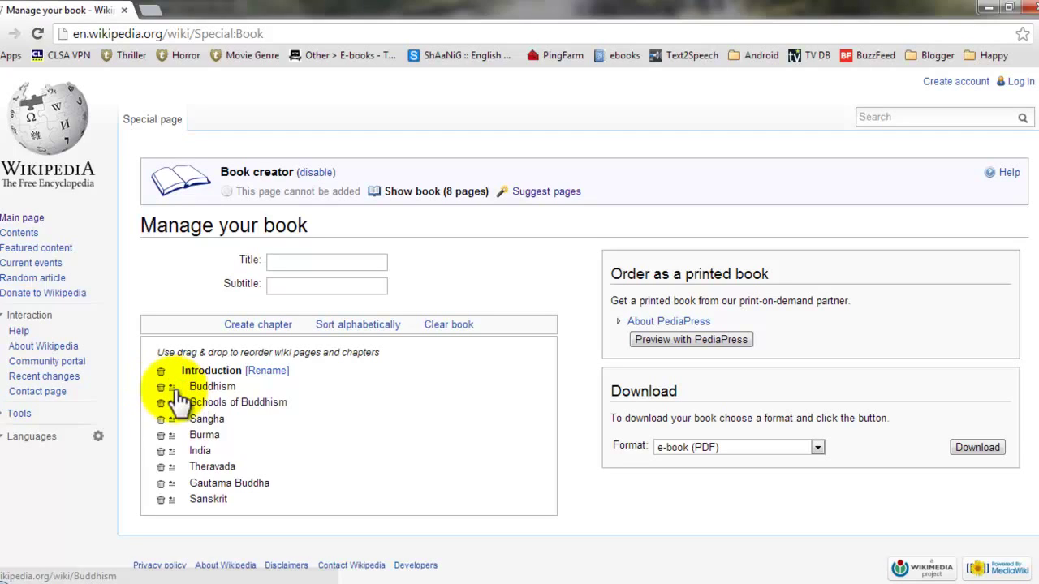
Enter 'Walking Towards Buddhism' as the book title and 'Part 1' as the subtitle
click(297, 266)
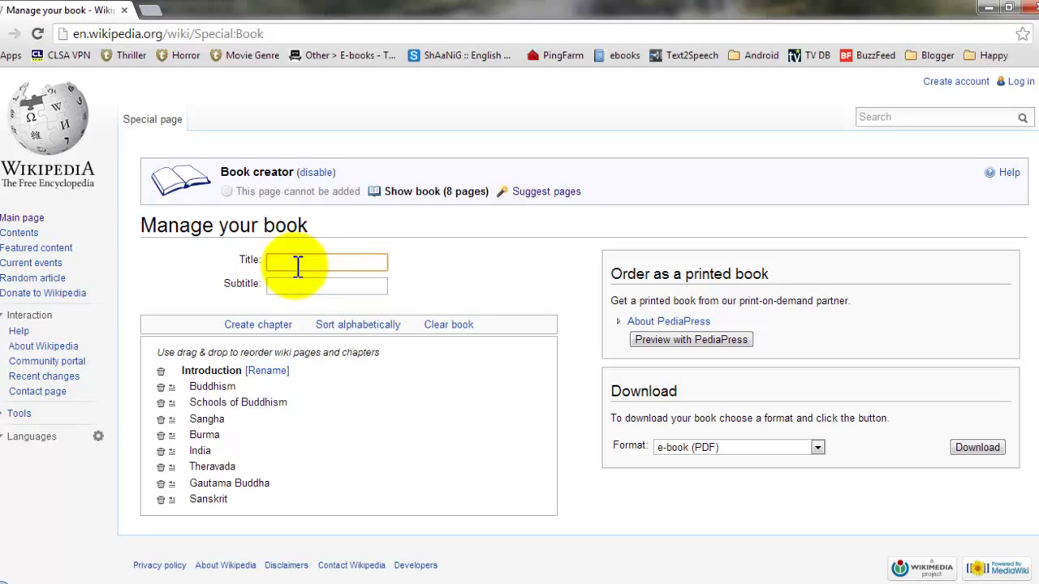
text(Walking Towards Buddhism)
key(Tab)
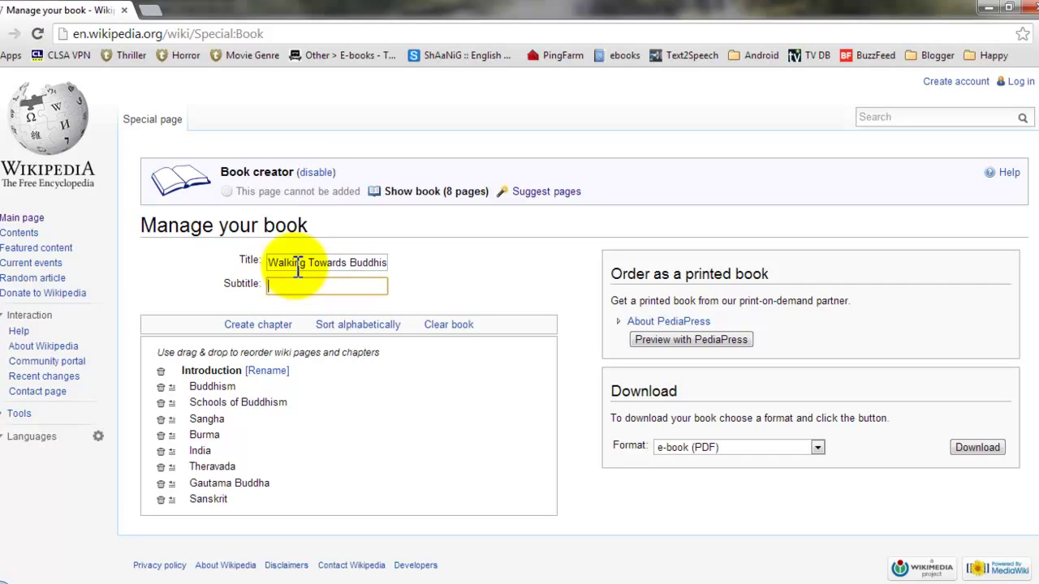
text(Part 1)
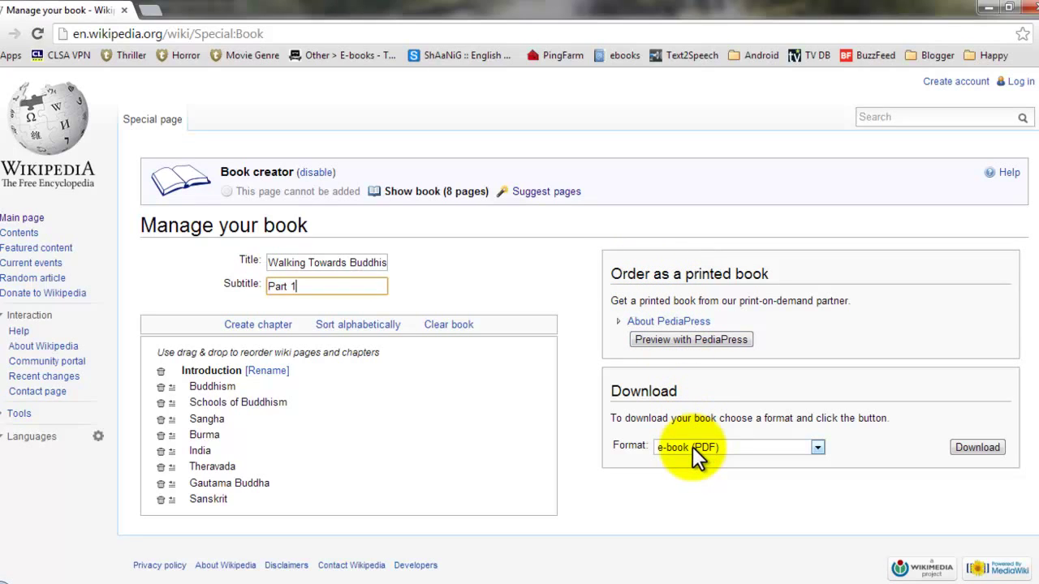
Select e-book (PDF) as the download format and start generating the book
double_click(633, 392)
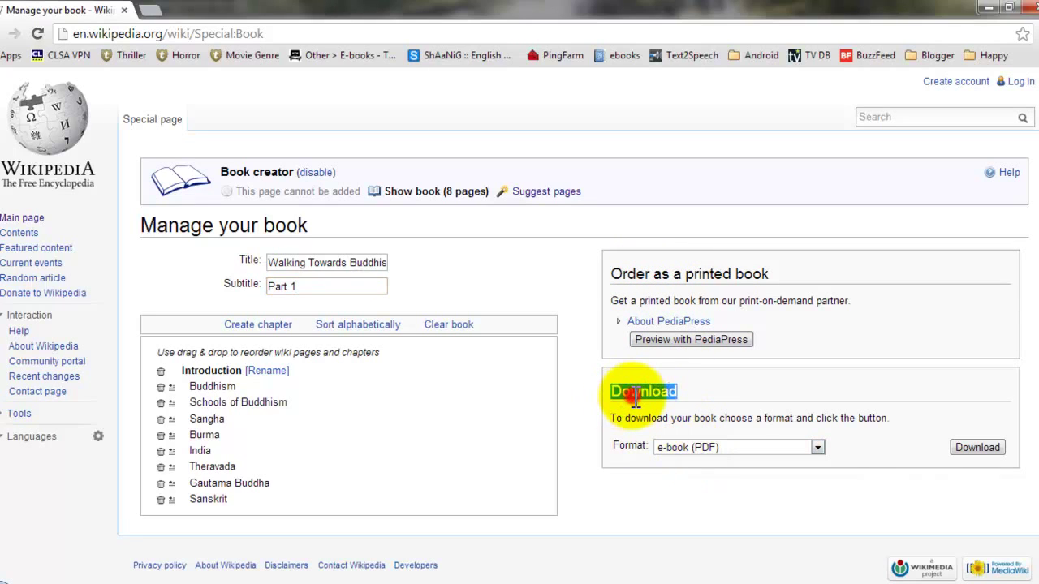
click(705, 445)
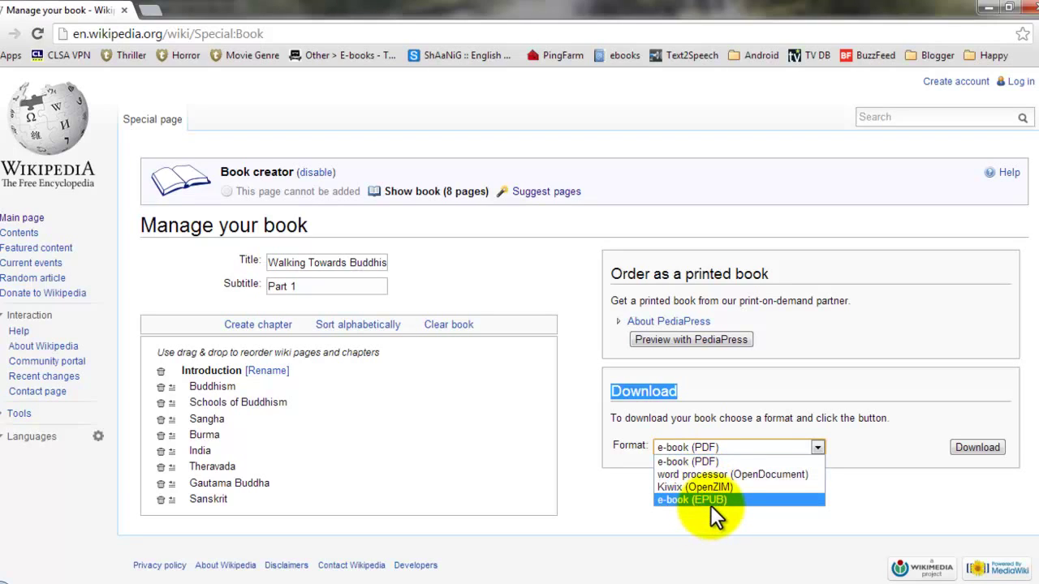
click(700, 461)
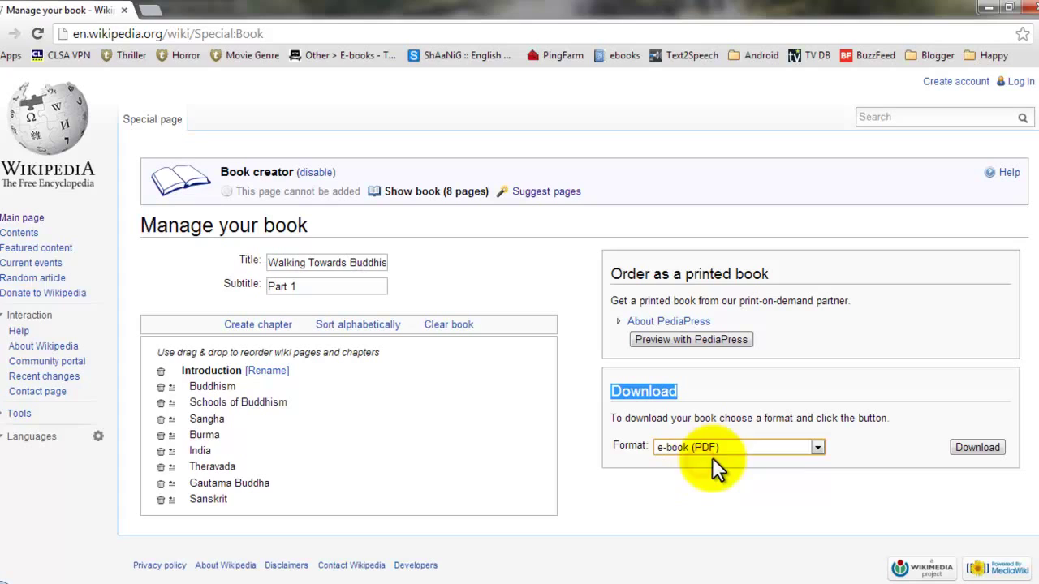
click(977, 446)
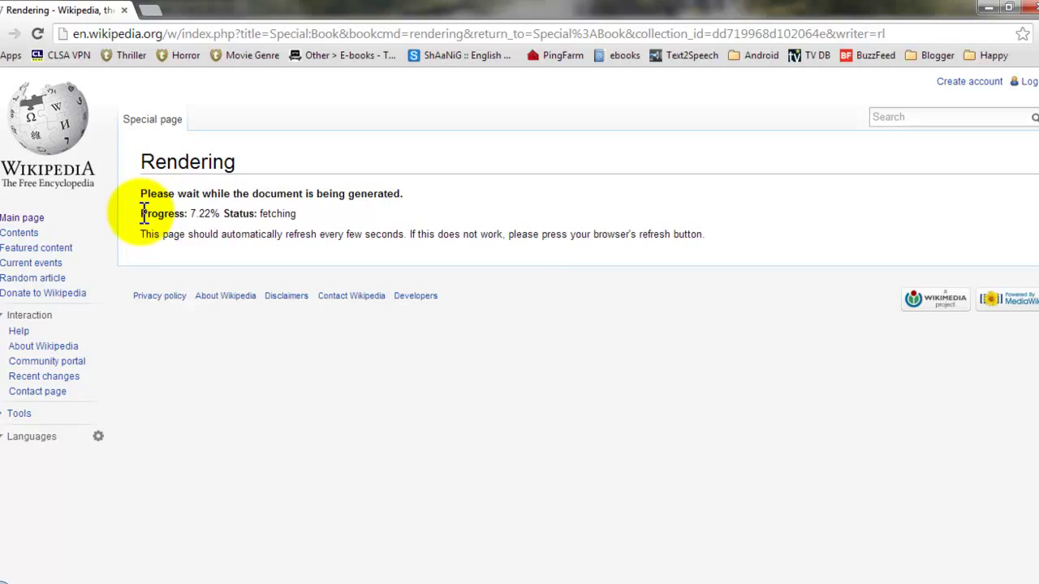
Wait for the book rendering to finish, highlighting the progress status line
drag(141, 214, 330, 219)
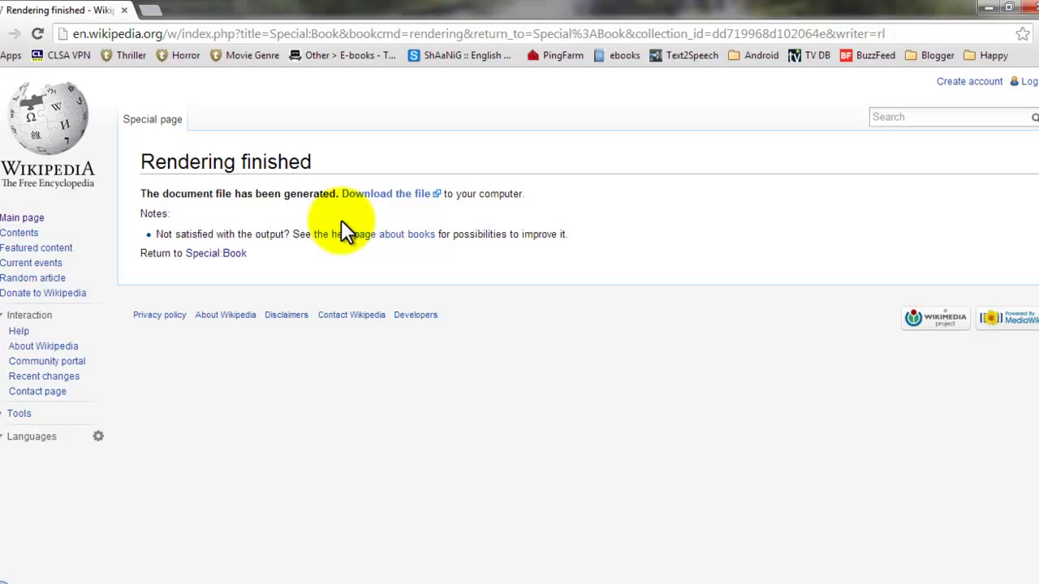
Save the generated file with 'Save link as...' and open Walking Towards Buddhism.pdf
click(393, 203)
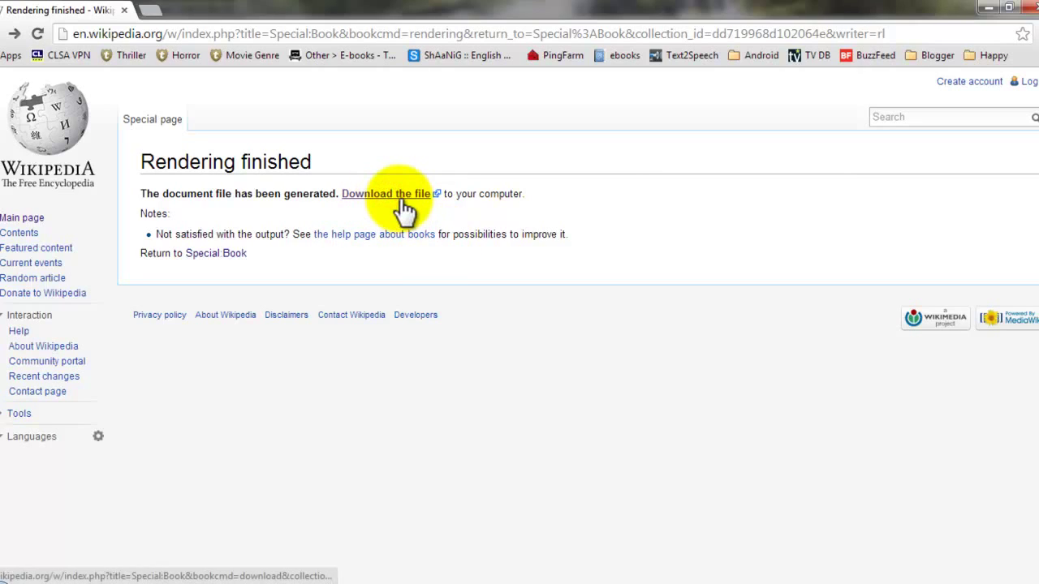
right_click(398, 198)
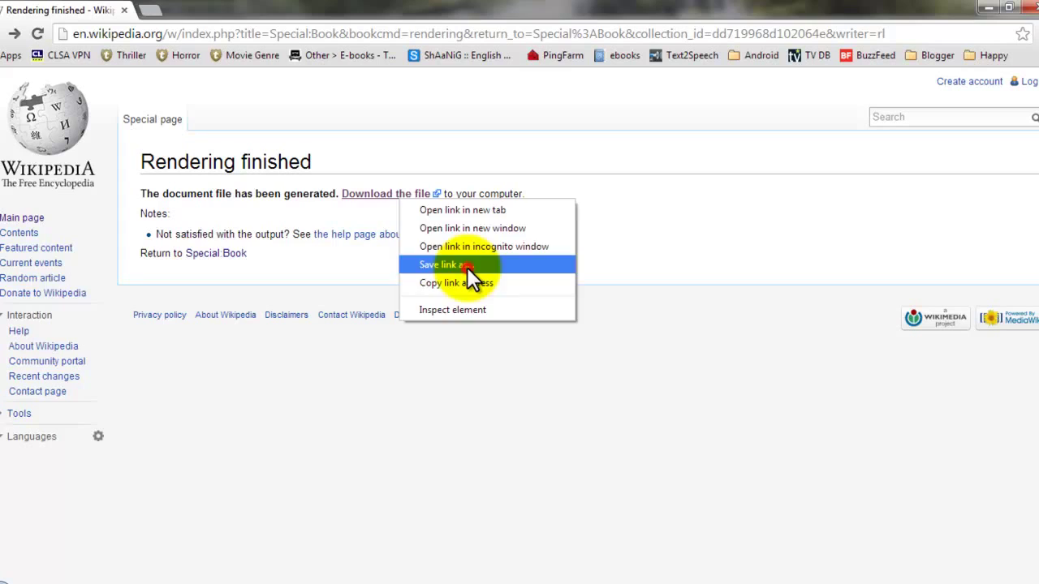
click(467, 267)
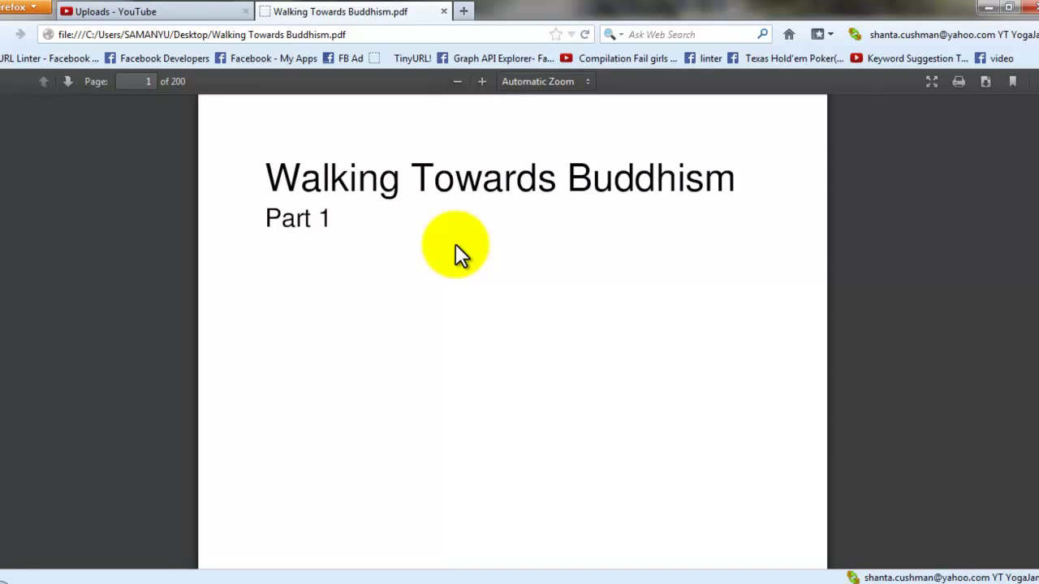
Scroll down past the PDF title page and dismiss the Windows colour-scheme warning
scroll(455, 243, down, 3)
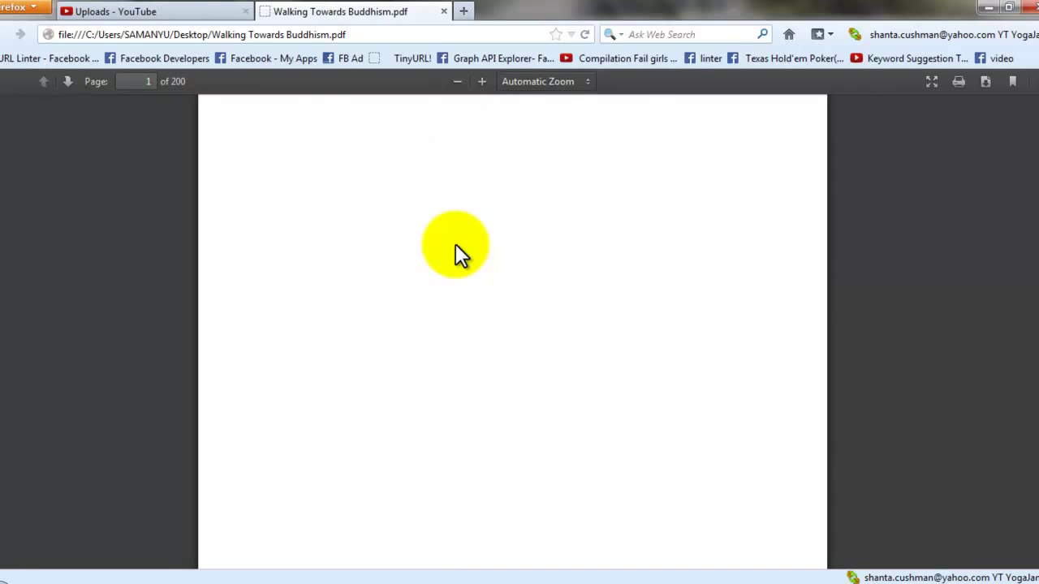
scroll(456, 243, down, 5)
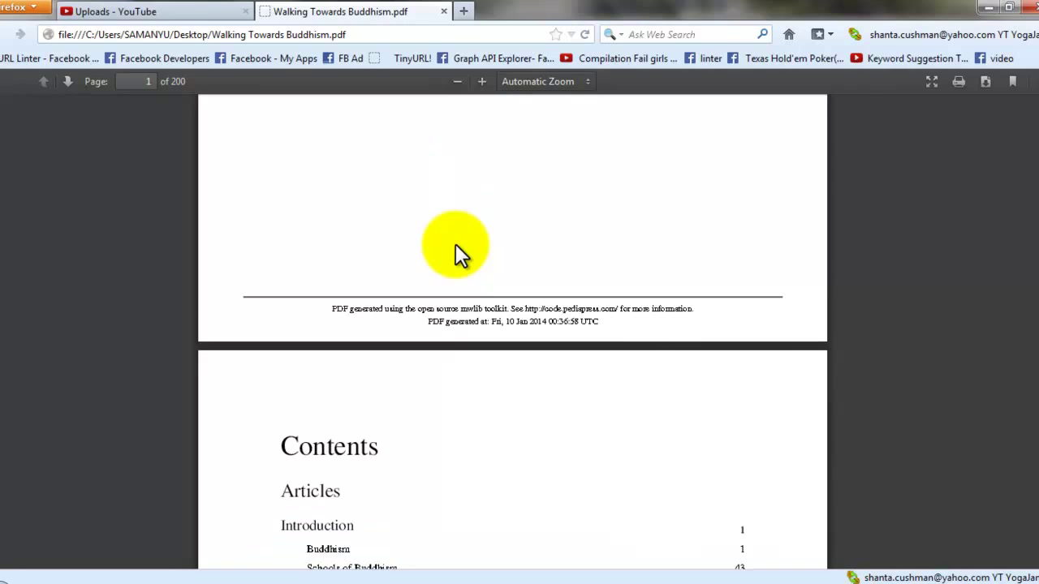
scroll(455, 243, down, 2)
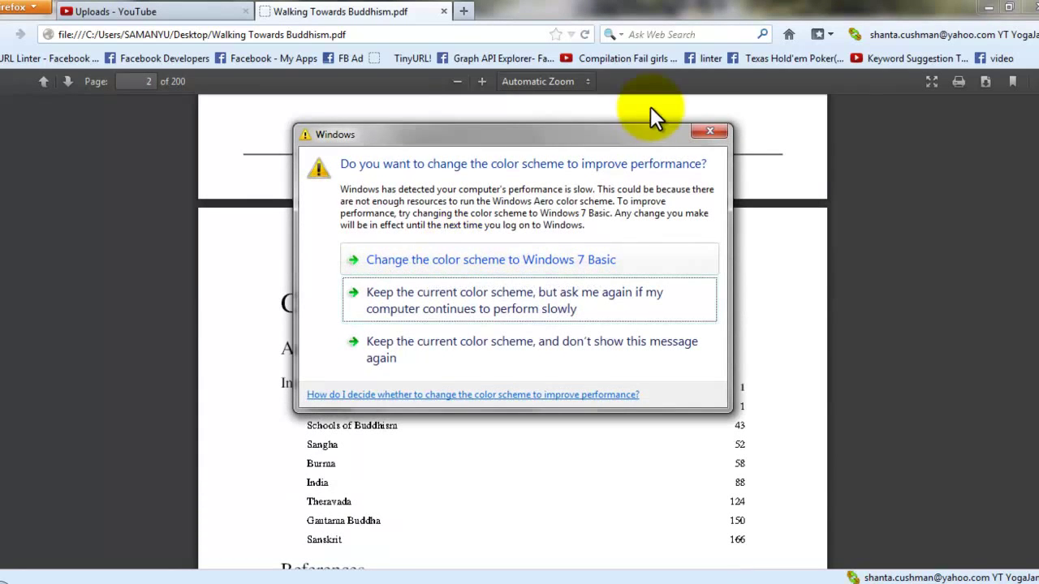
click(710, 131)
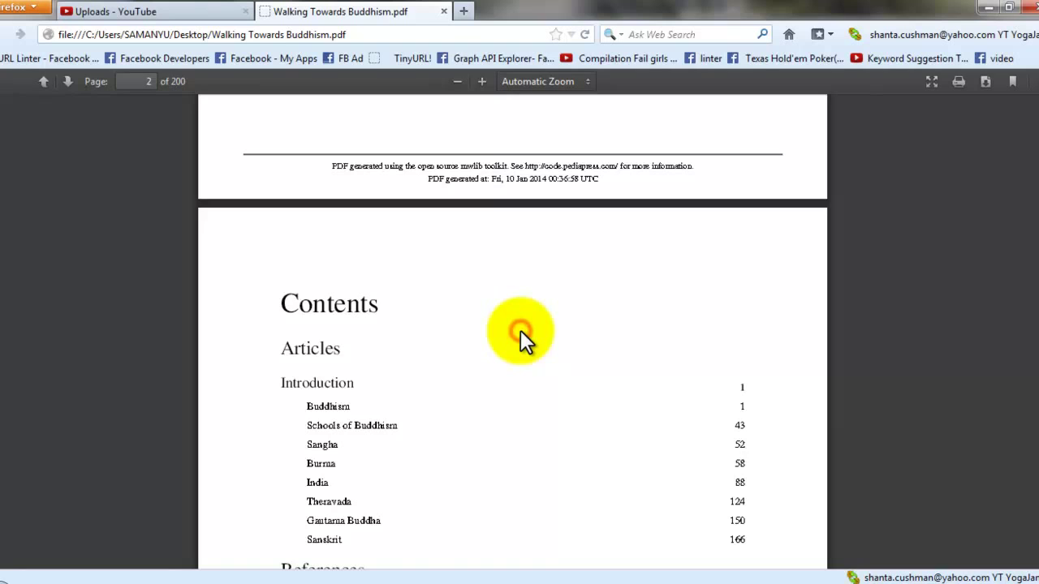
Scroll through the contents into the Buddhism article, settling on page 5's Life of the Buddha section
scroll(520, 330, down, 3)
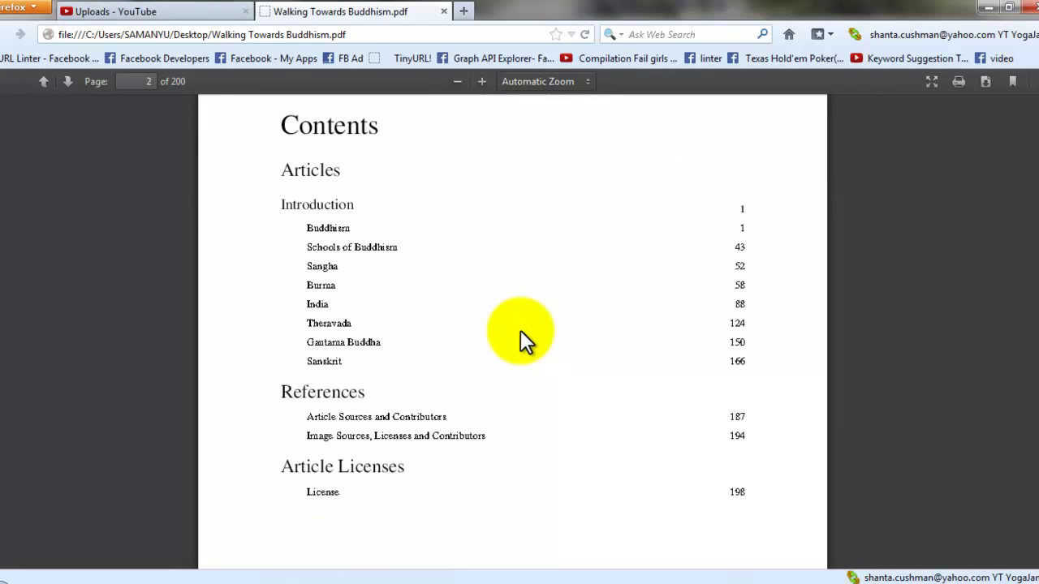
scroll(520, 330, down, 10)
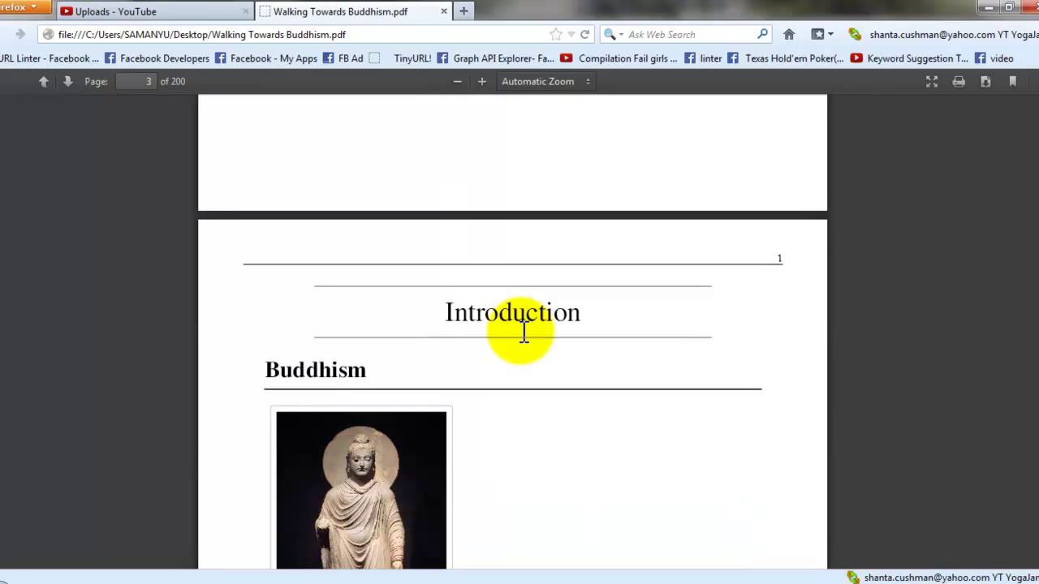
scroll(520, 331, down, 5)
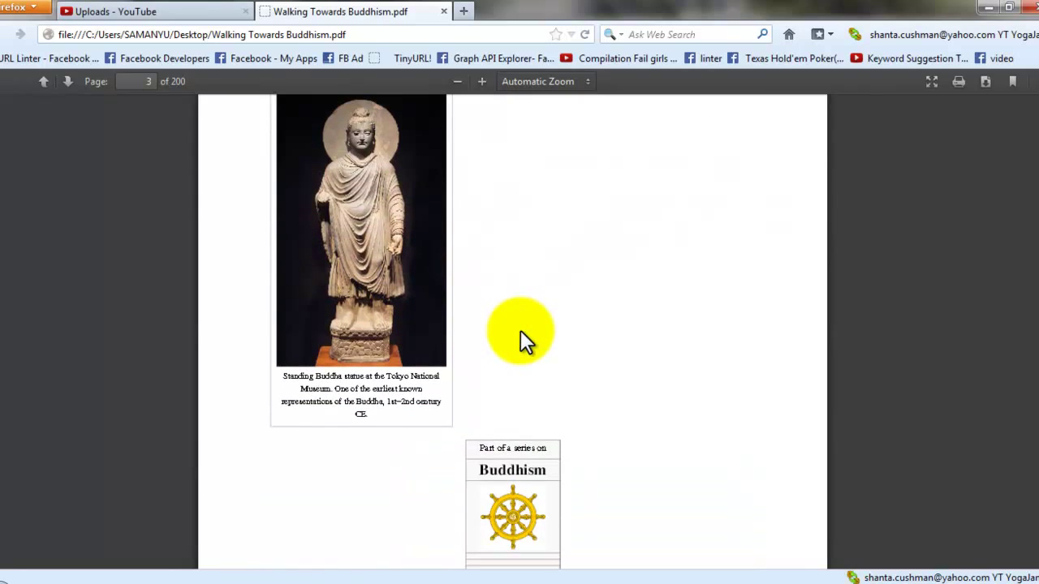
scroll(520, 330, down, 8)
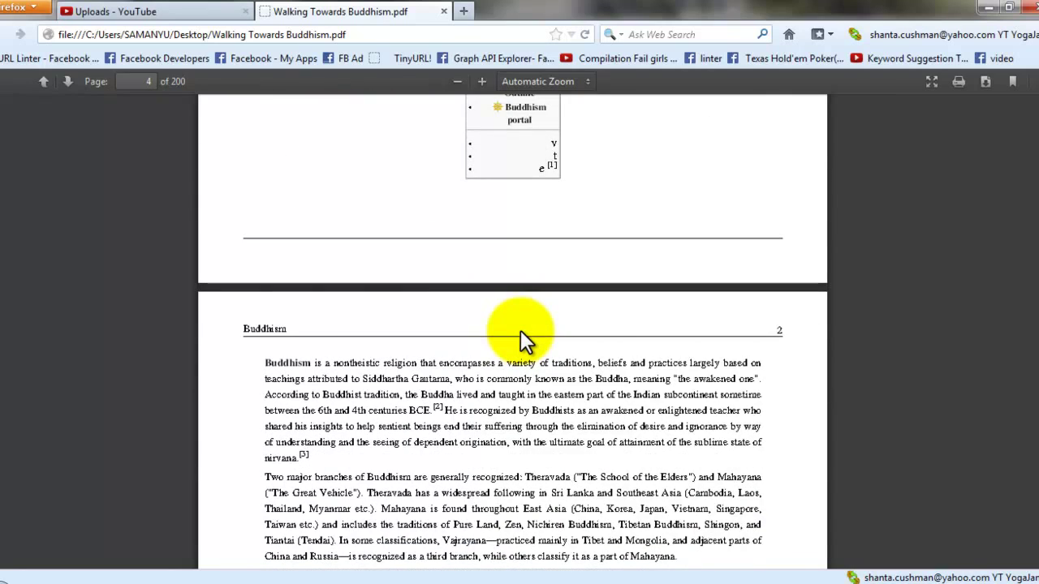
scroll(521, 330, down, 5)
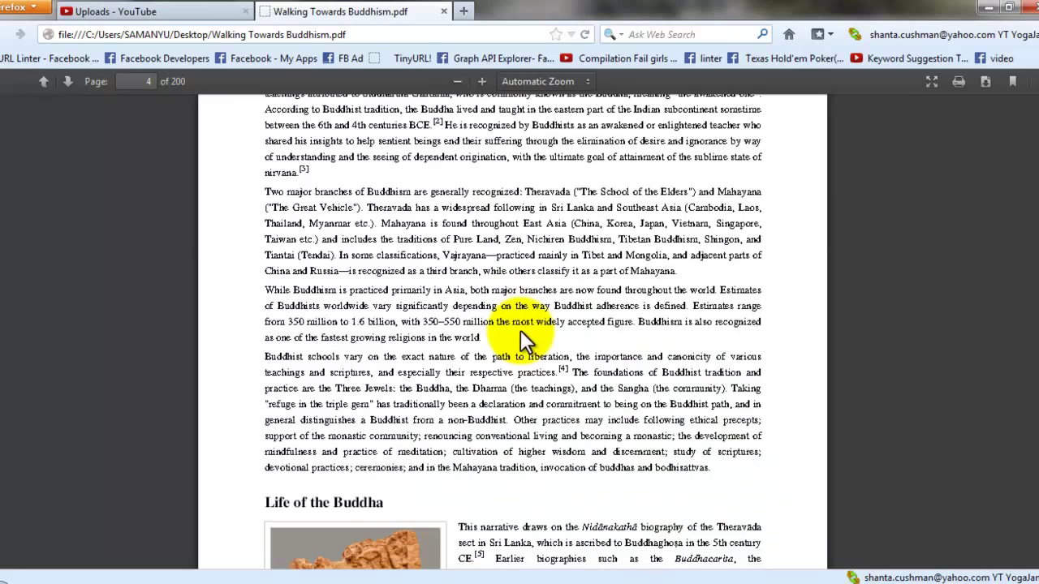
scroll(520, 330, down, 6)
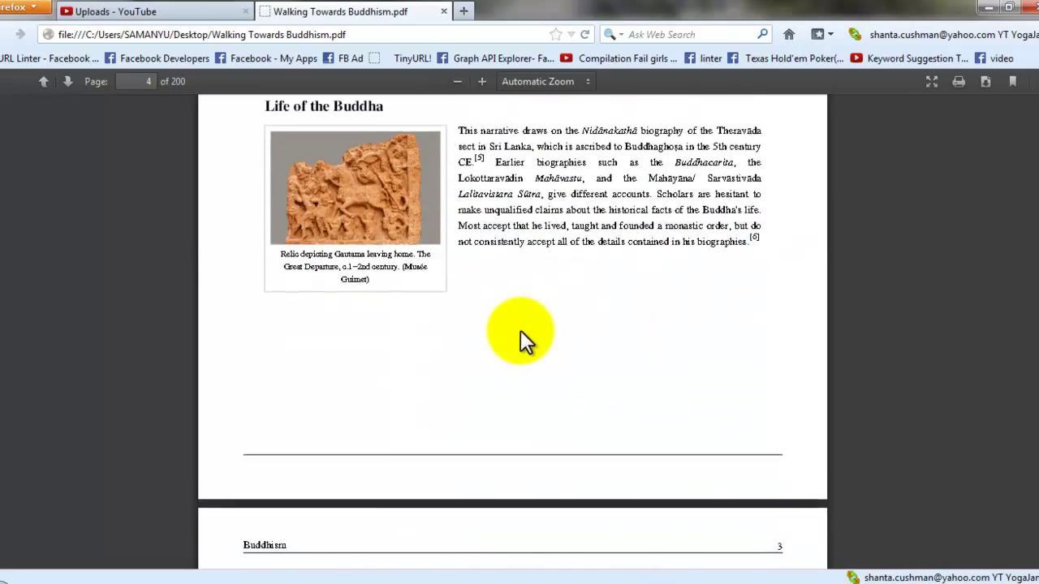
scroll(520, 330, down, 7)
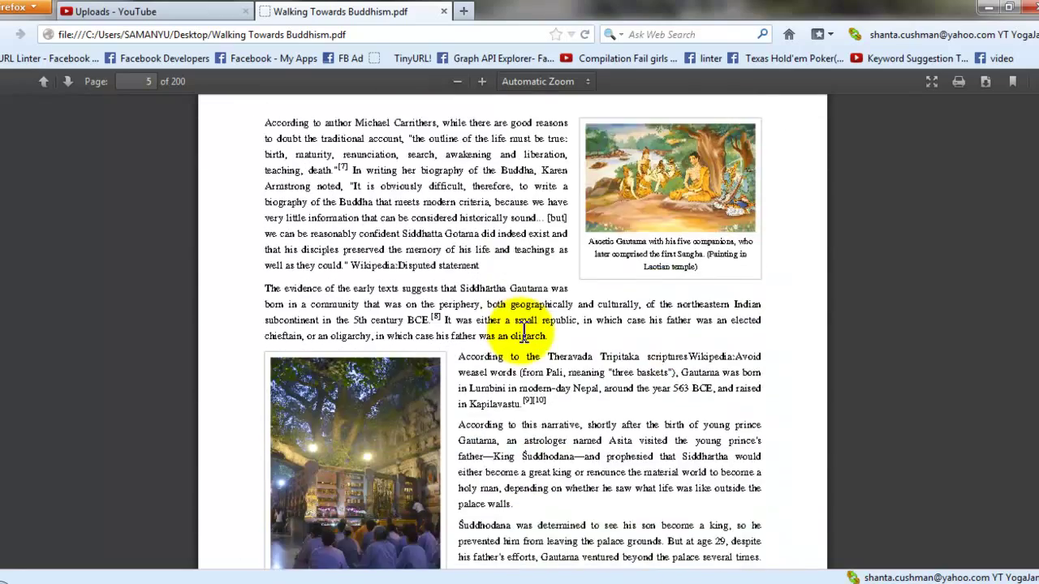
scroll(521, 333, down, 5)
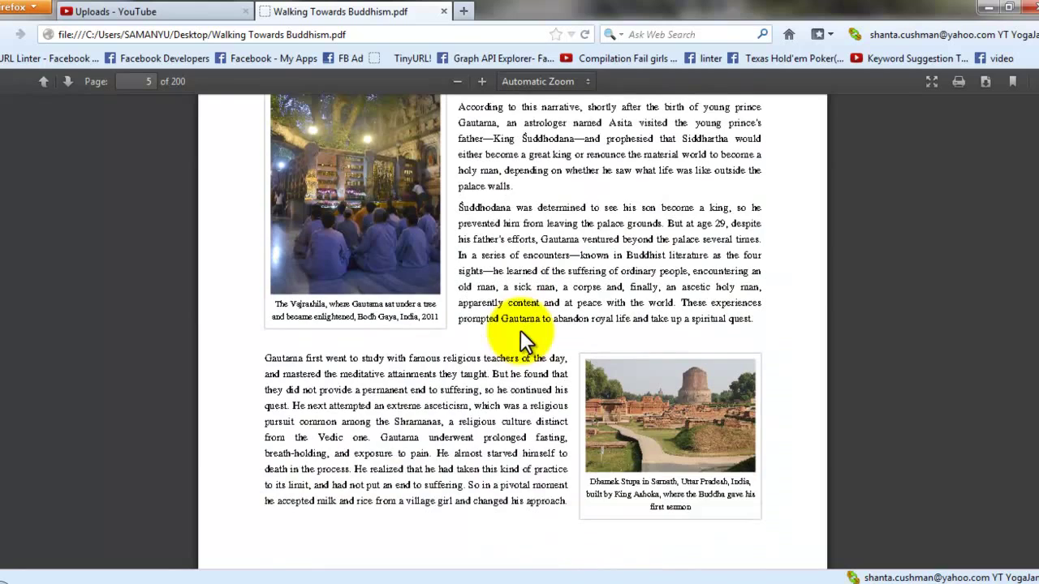
scroll(520, 330, down, 3)
scroll(520, 330, up, 1)
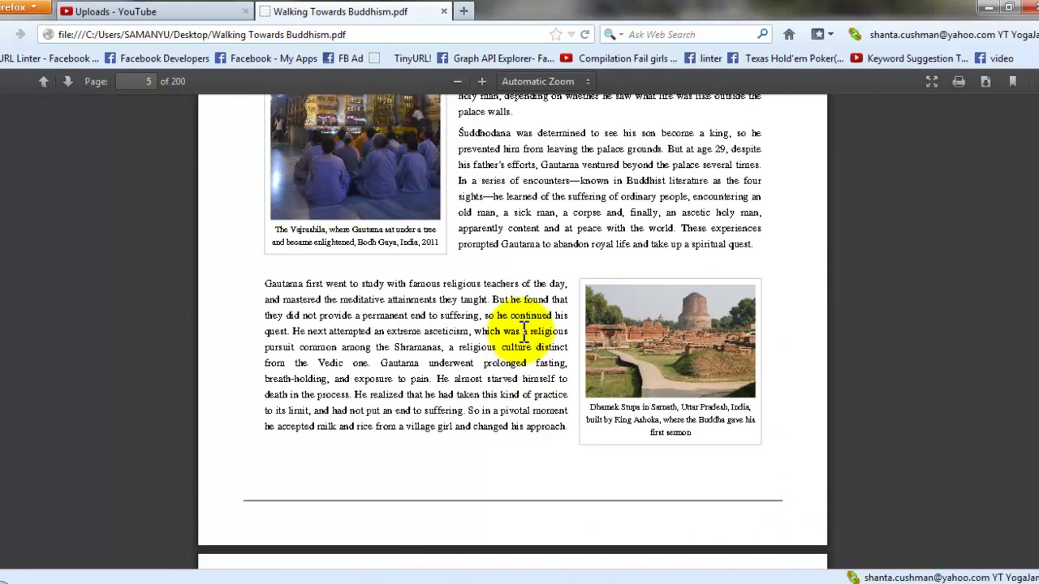
scroll(524, 331, up, 3)
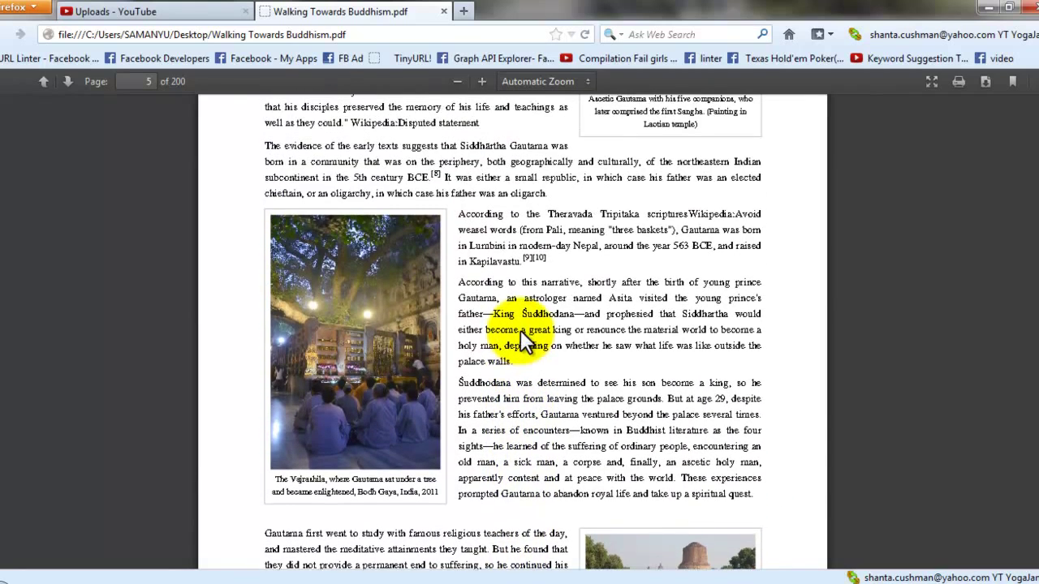
scroll(523, 340, up, 1)
scroll(524, 341, up, 2)
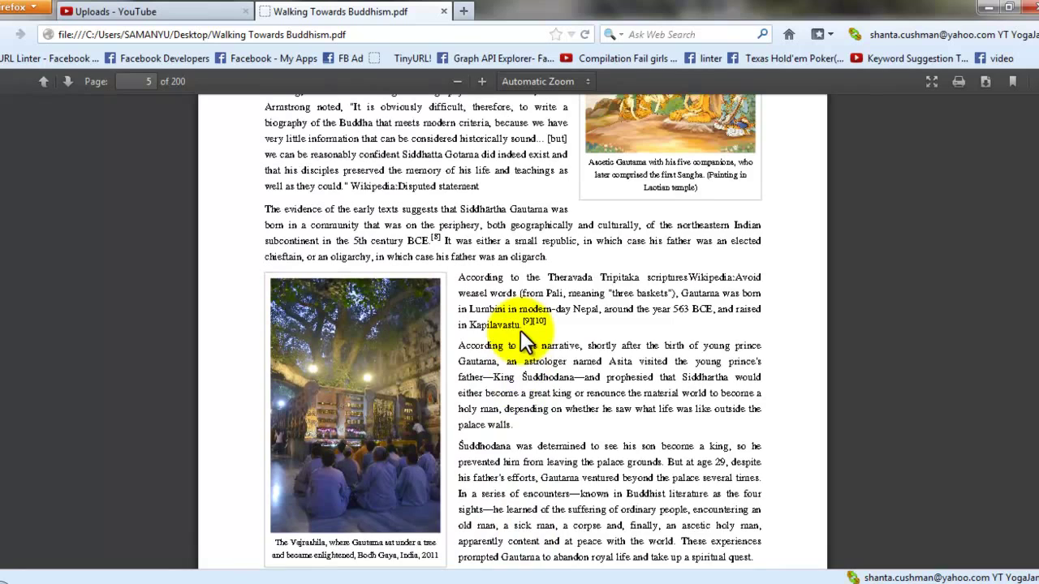
scroll(523, 330, up, 3)
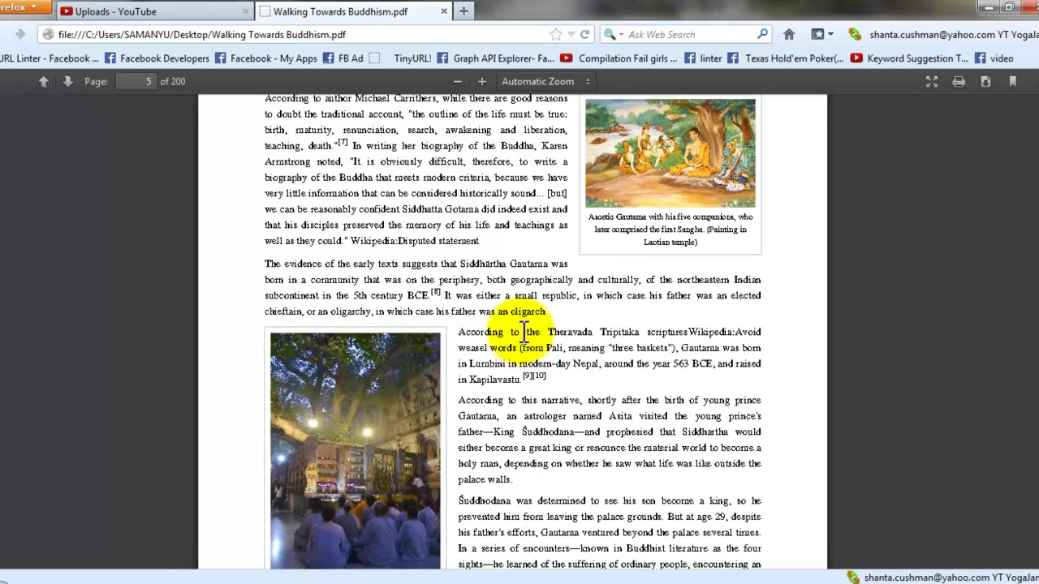